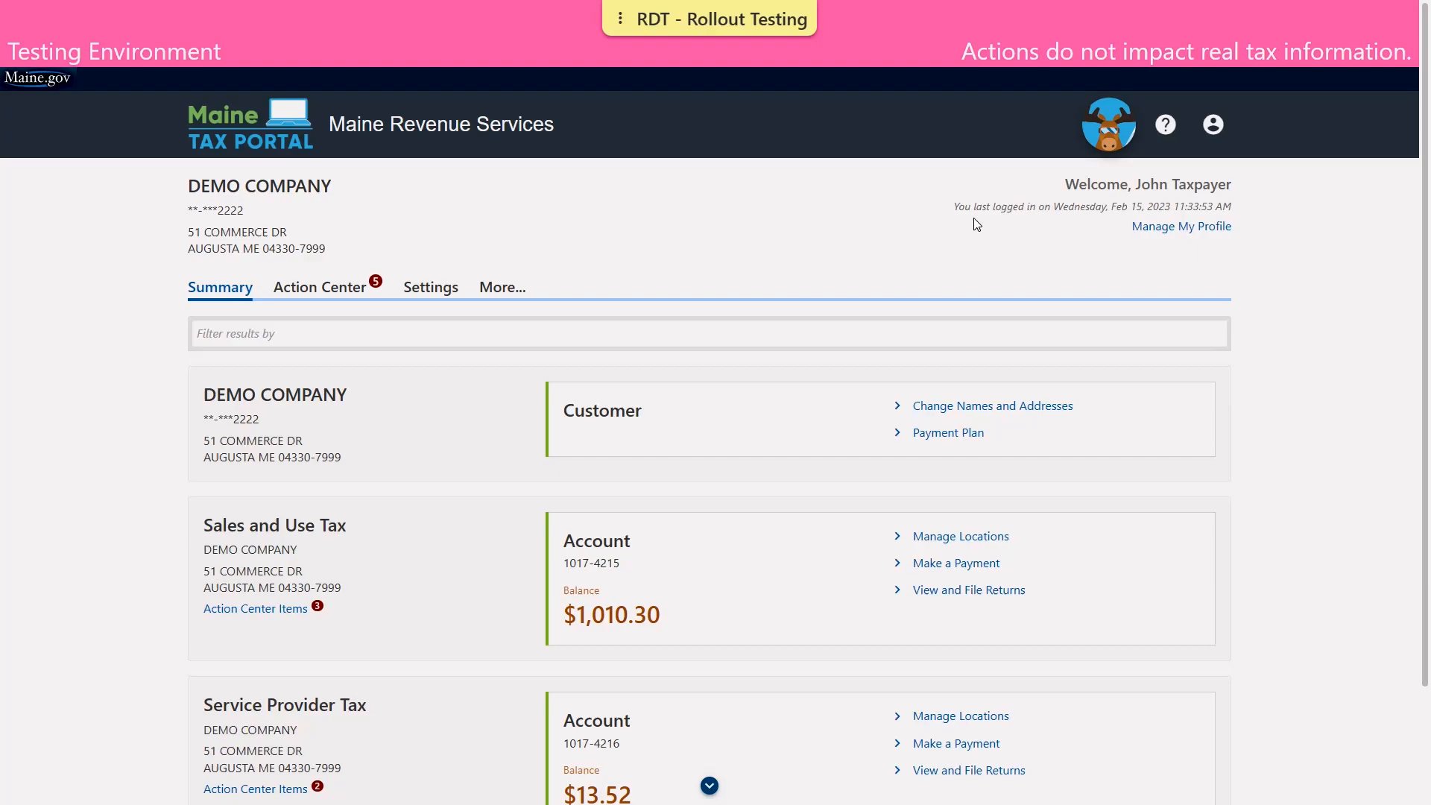
# Step: Open the Sales and Use Tax account's returns and start filing the overdue return for the 31-Dec-2022 period
pyautogui.scroll(-1, 1211, 298)
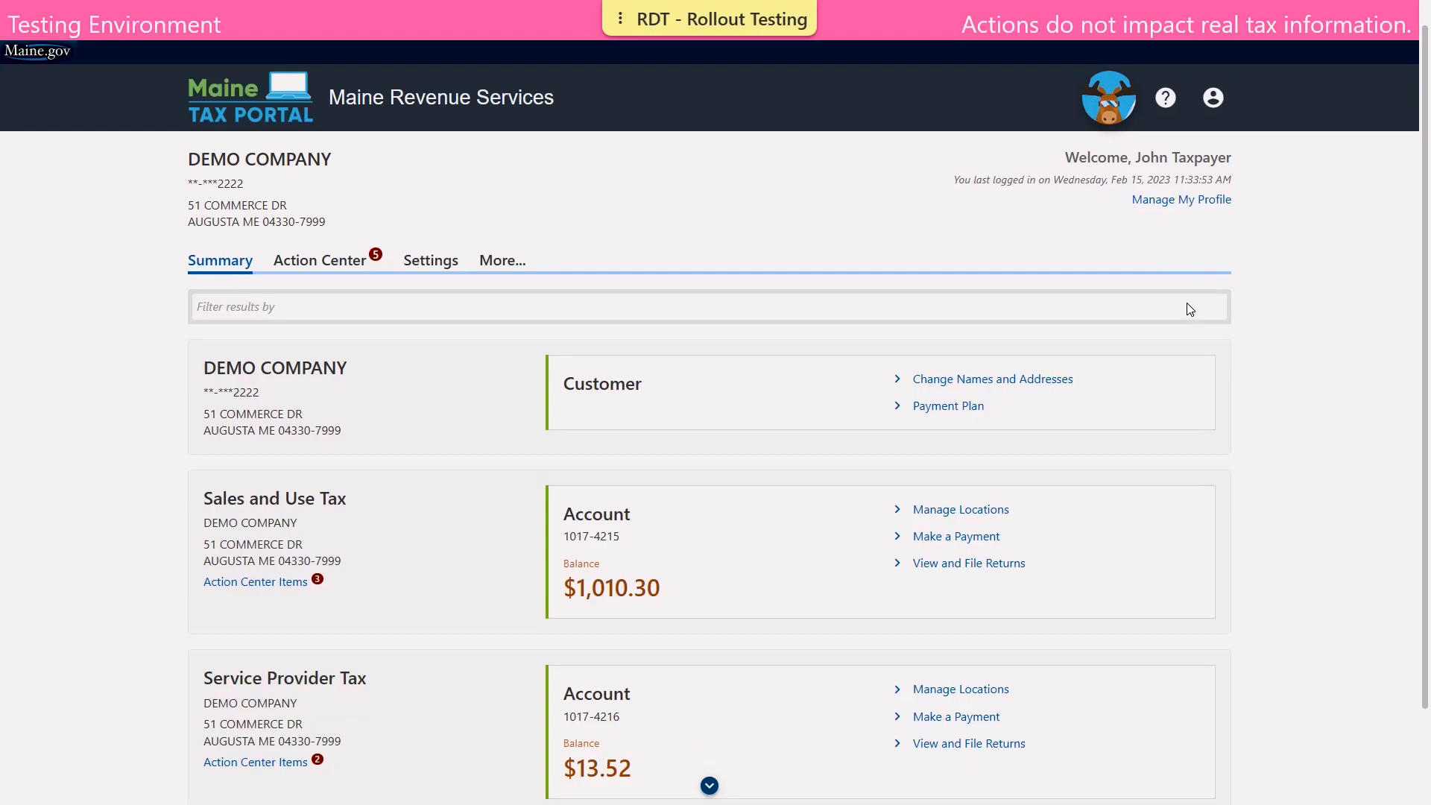
pyautogui.scroll(-2, 1186, 302)
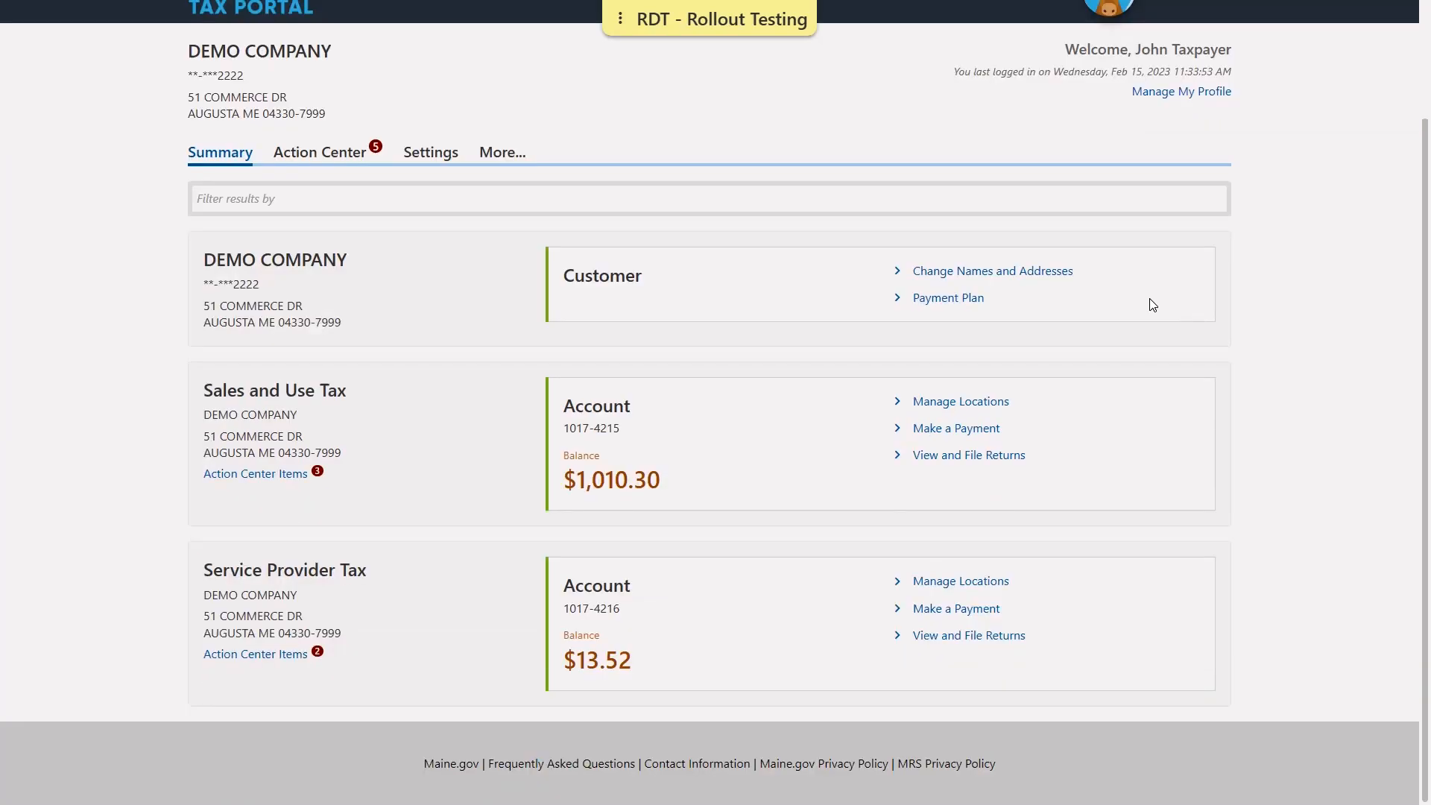
pyautogui.click(941, 458)
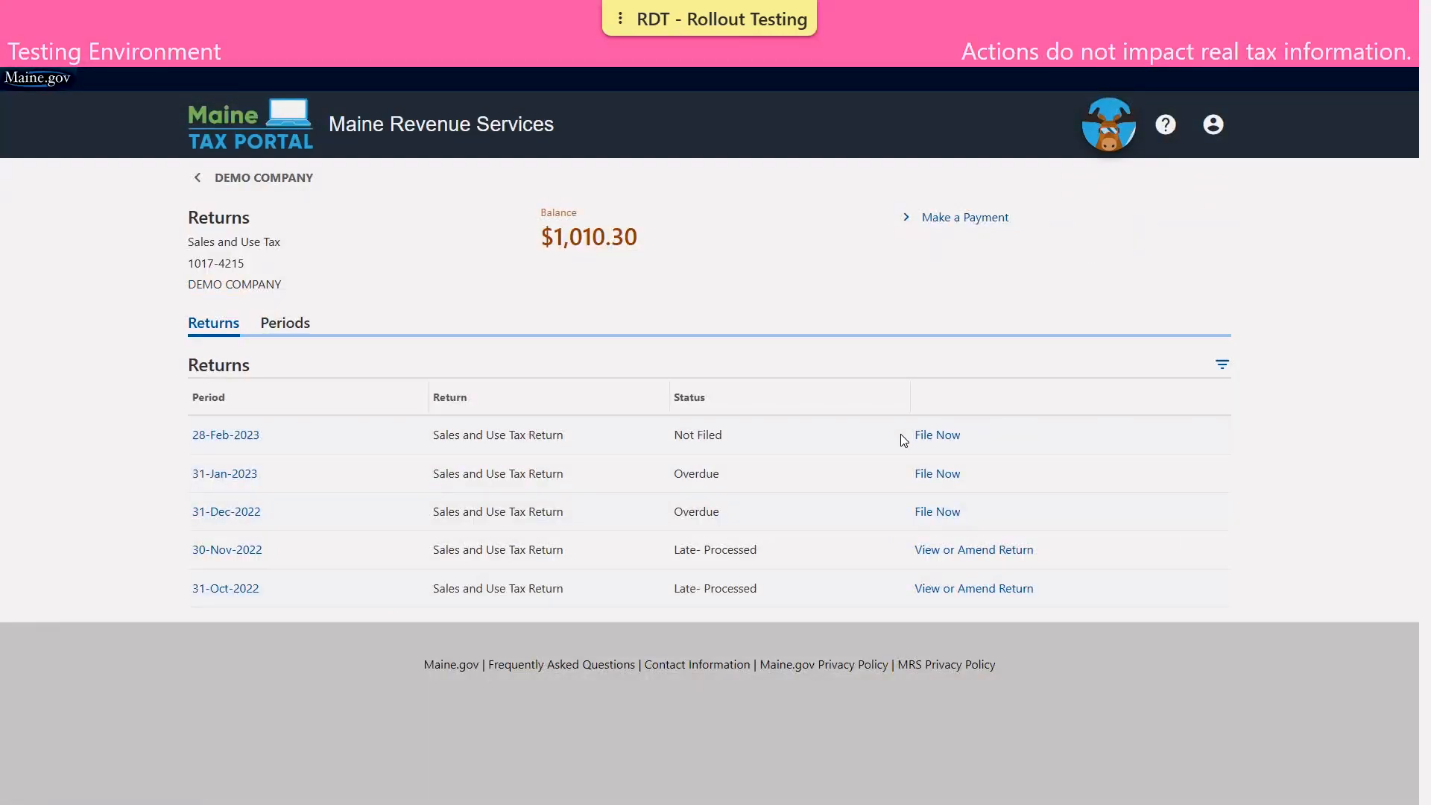
pyautogui.click(931, 514)
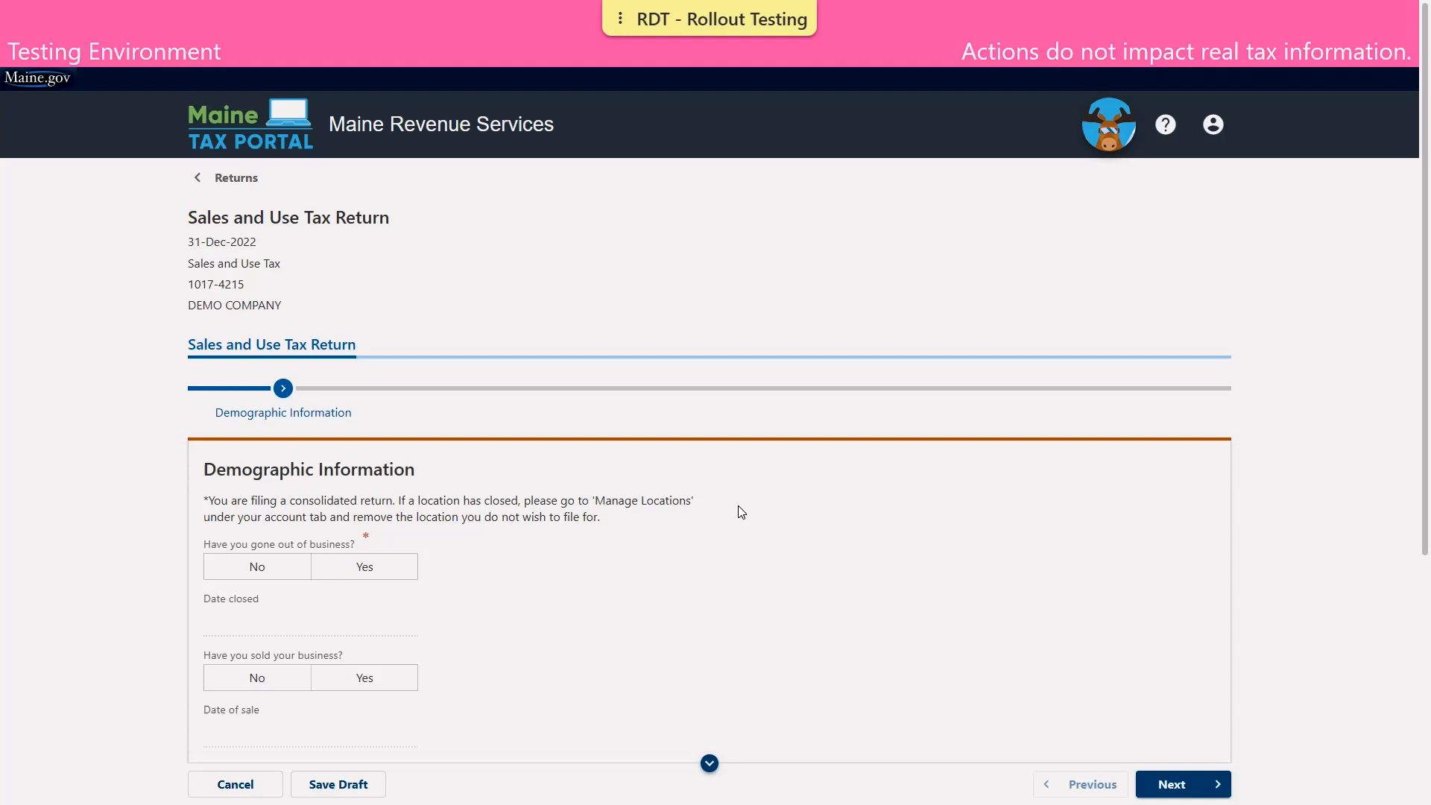
# Step: Answer No to having gone out of business in the Demographic Information and continue to the Sales Breakdown
pyautogui.scroll(-4, 742, 510)
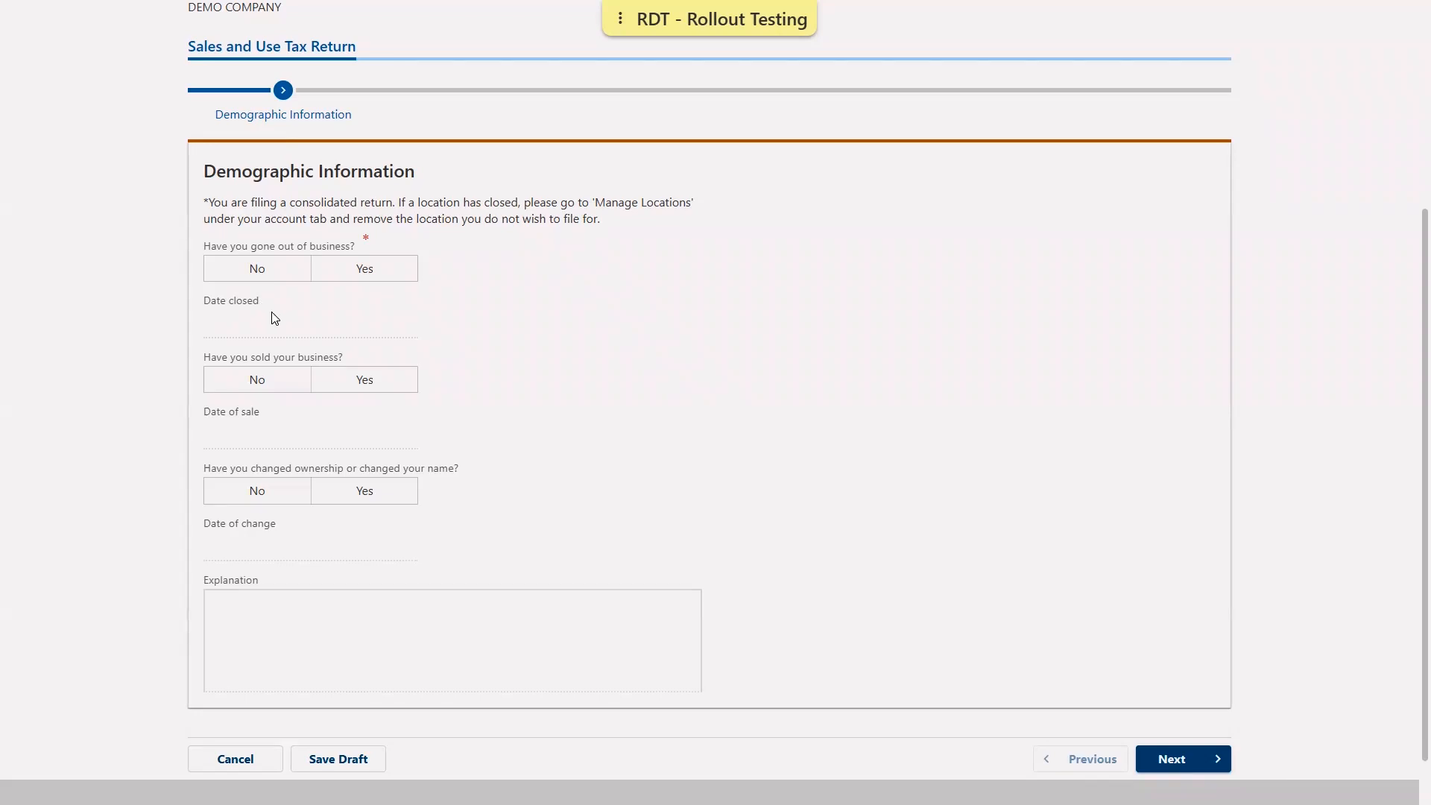
pyautogui.click(247, 277)
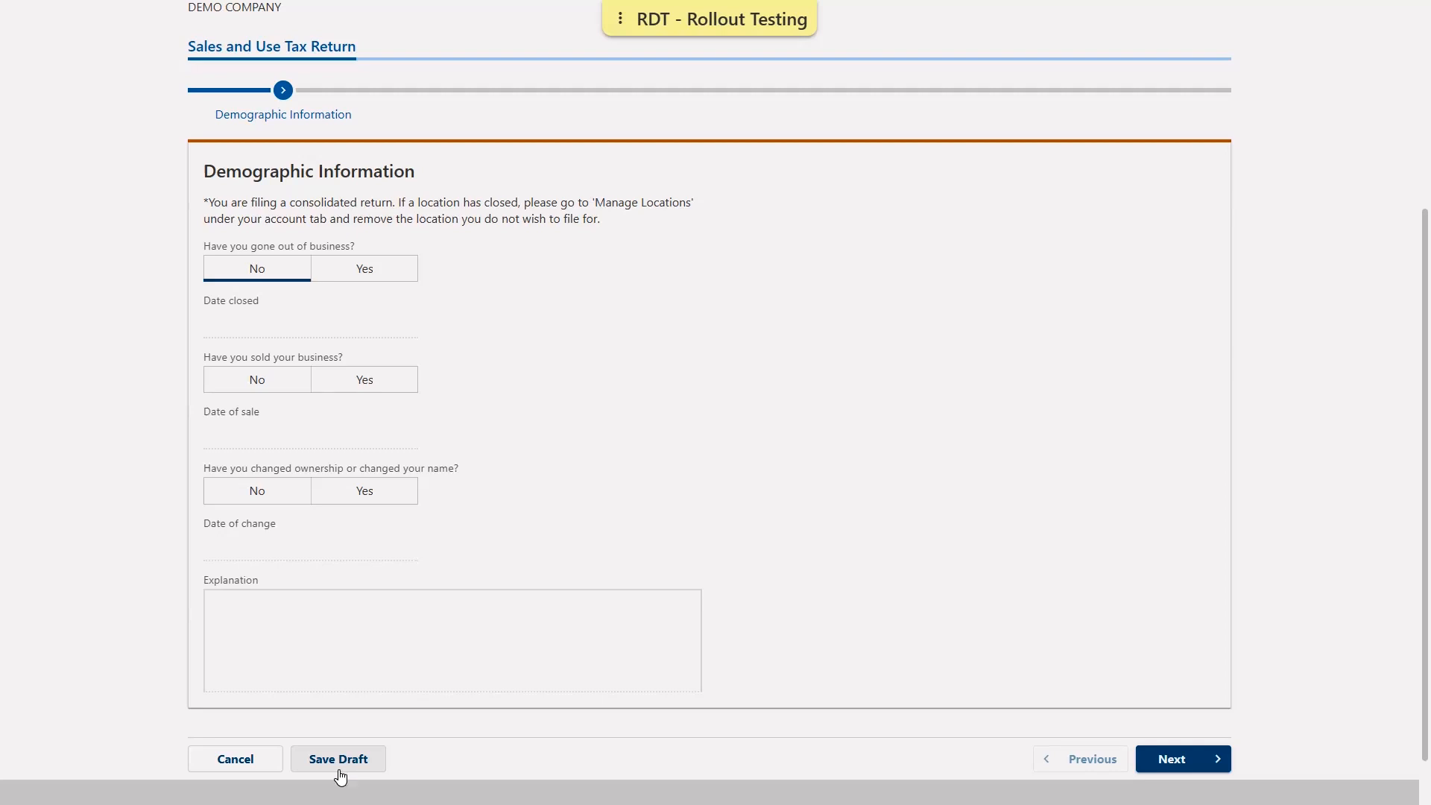
pyautogui.click(233, 761)
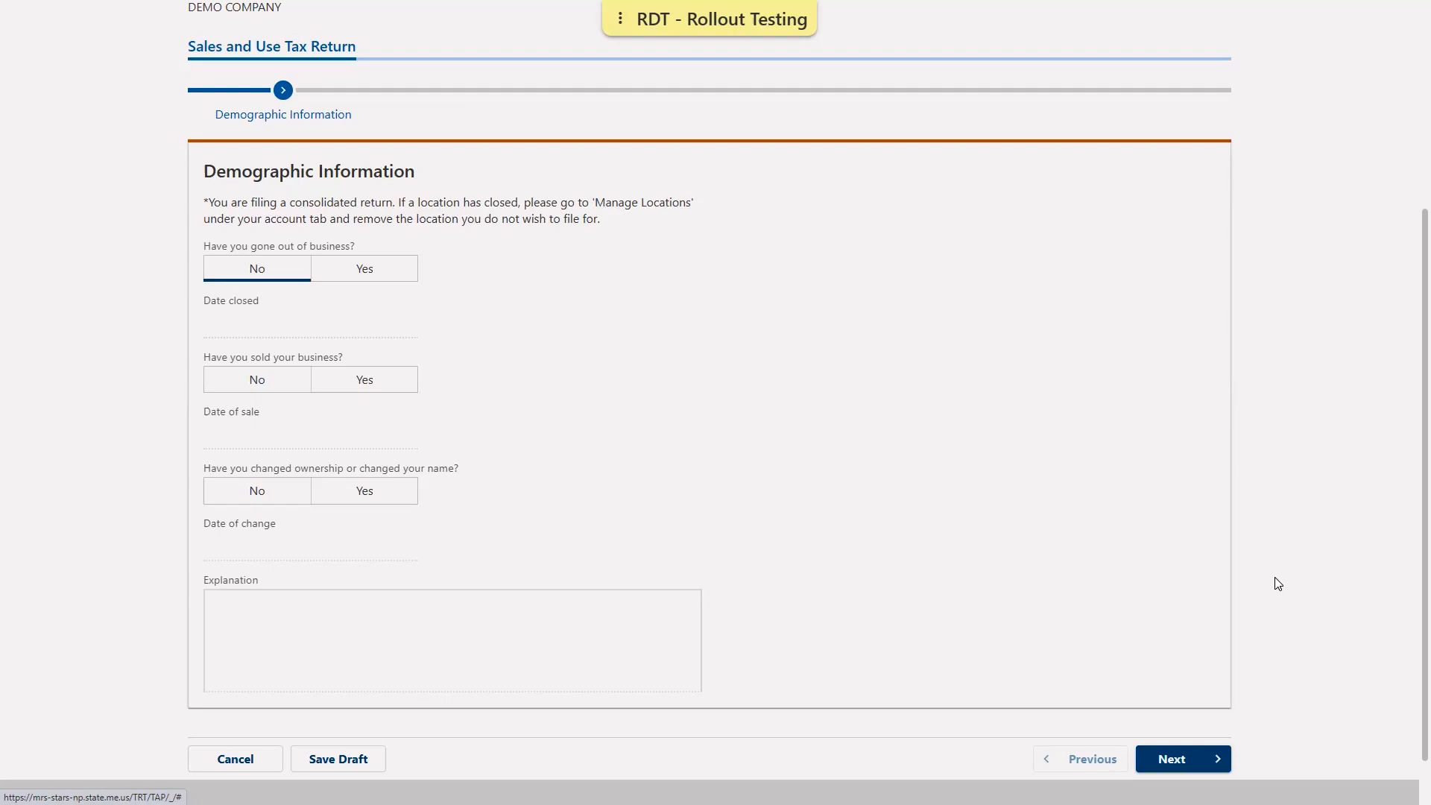
pyautogui.click(1198, 759)
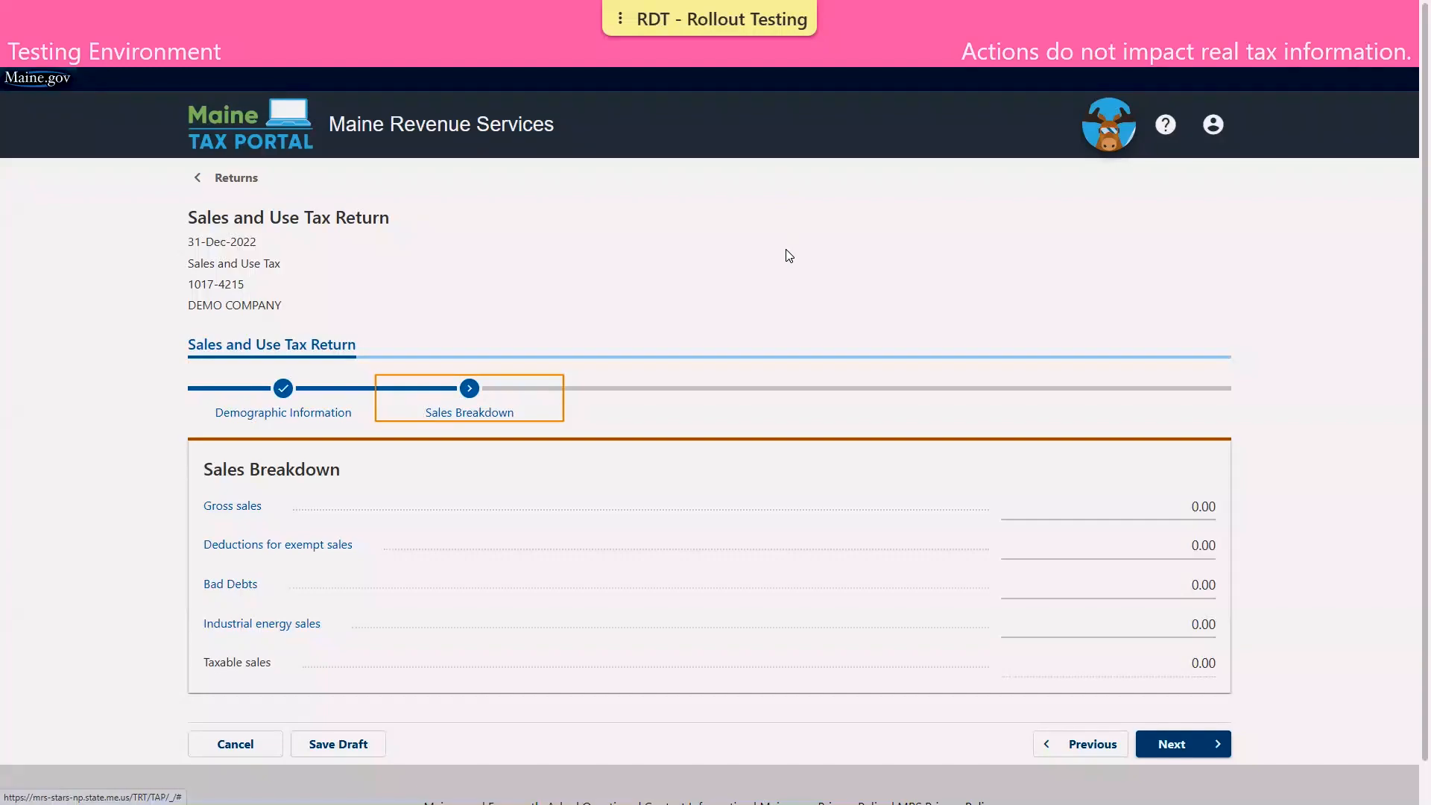
# Step: Check the explanation of deductions for exempt sales, enter gross sales of 12500, and continue to the Consolidated section
pyautogui.click(1158, 501)
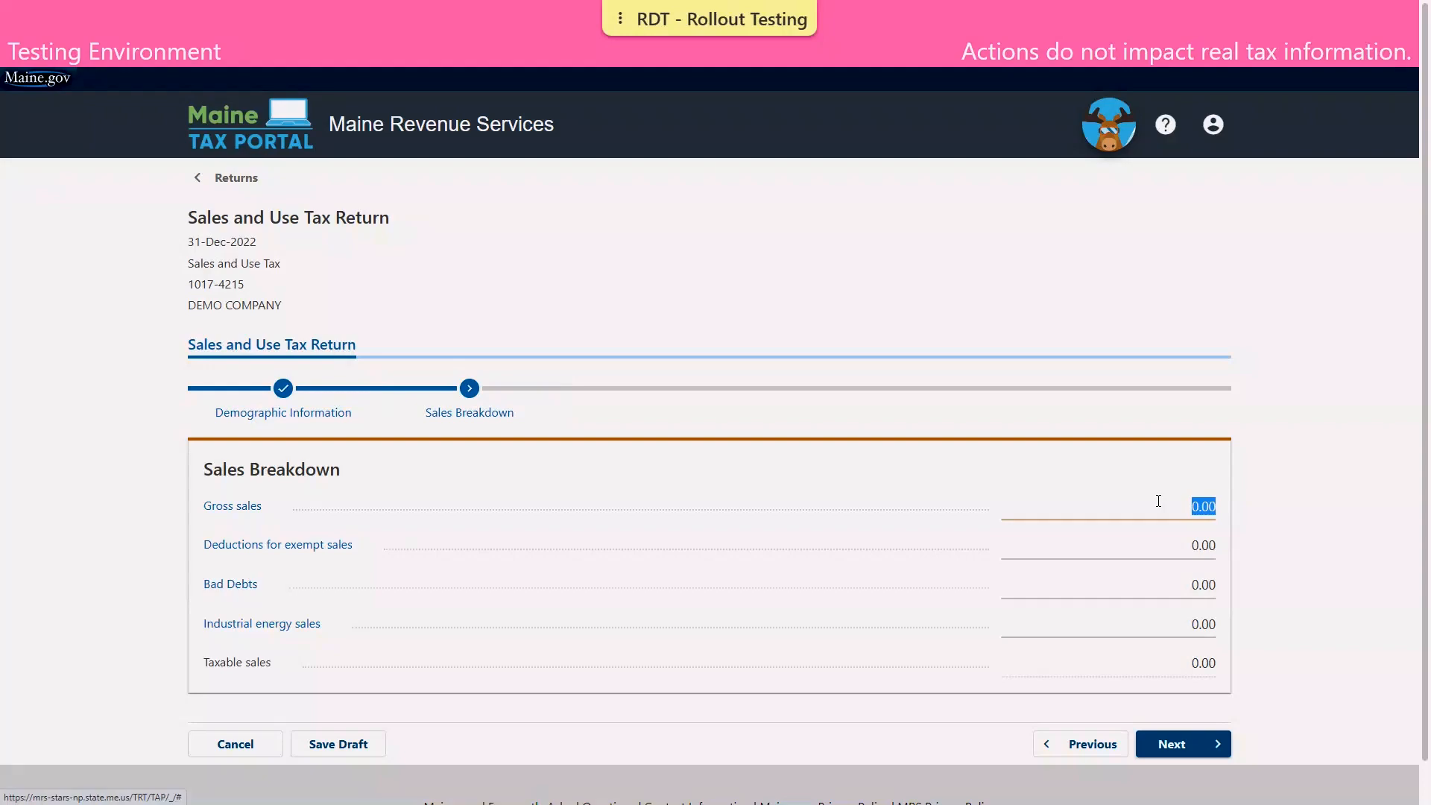
pyautogui.click(274, 551)
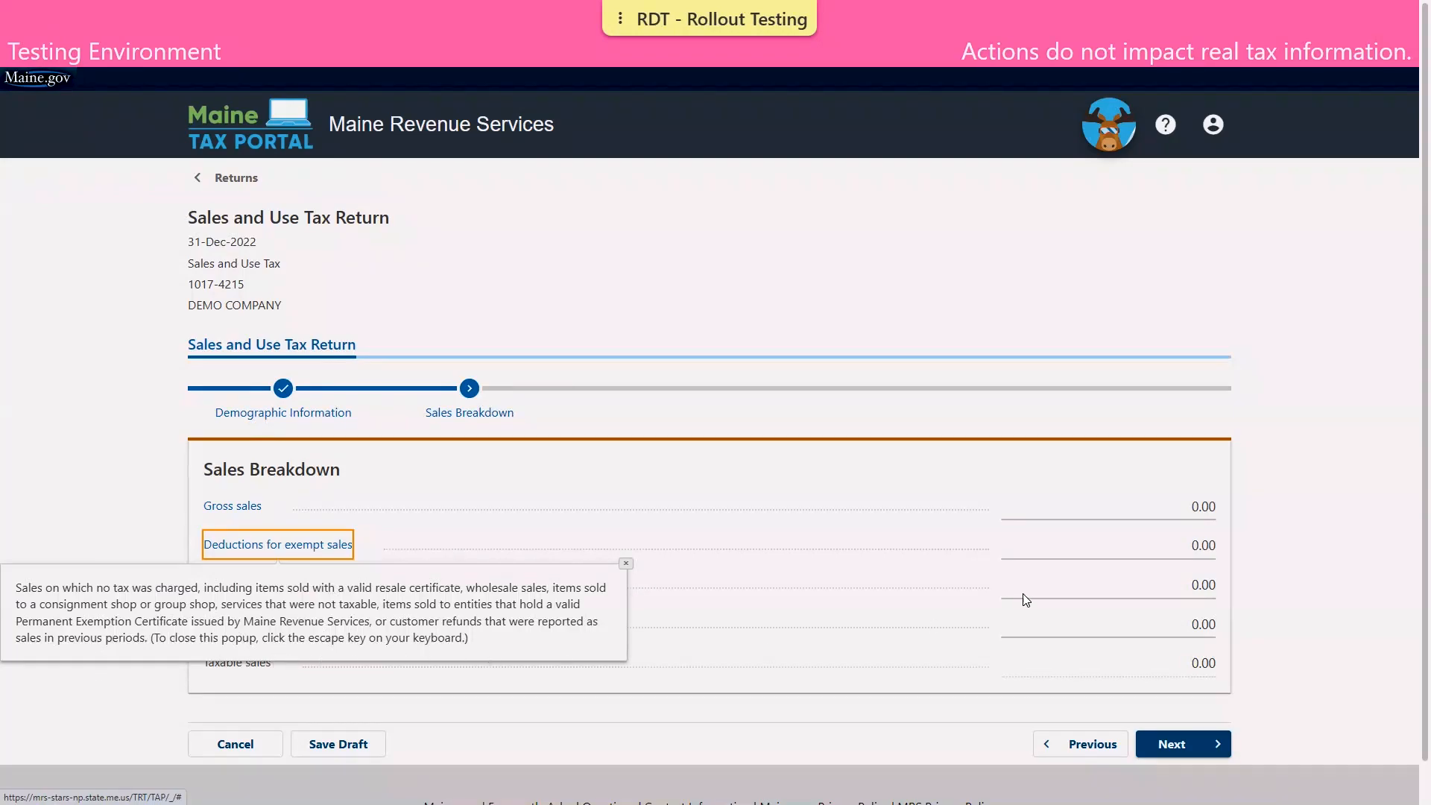
pyautogui.click(1178, 500)
pyautogui.write('1')
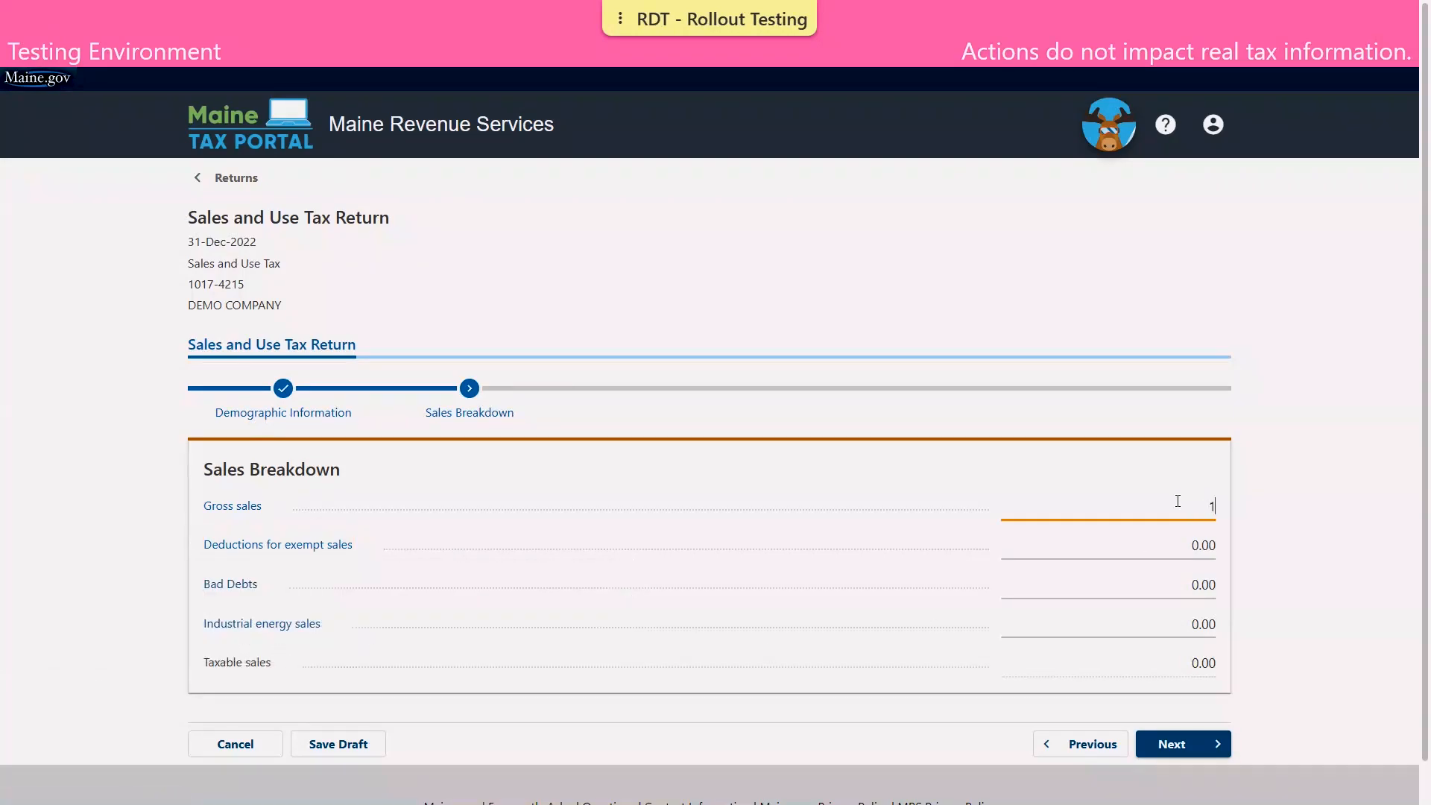
pyautogui.write('2500')
pyautogui.click(1224, 520)
pyautogui.click(1202, 742)
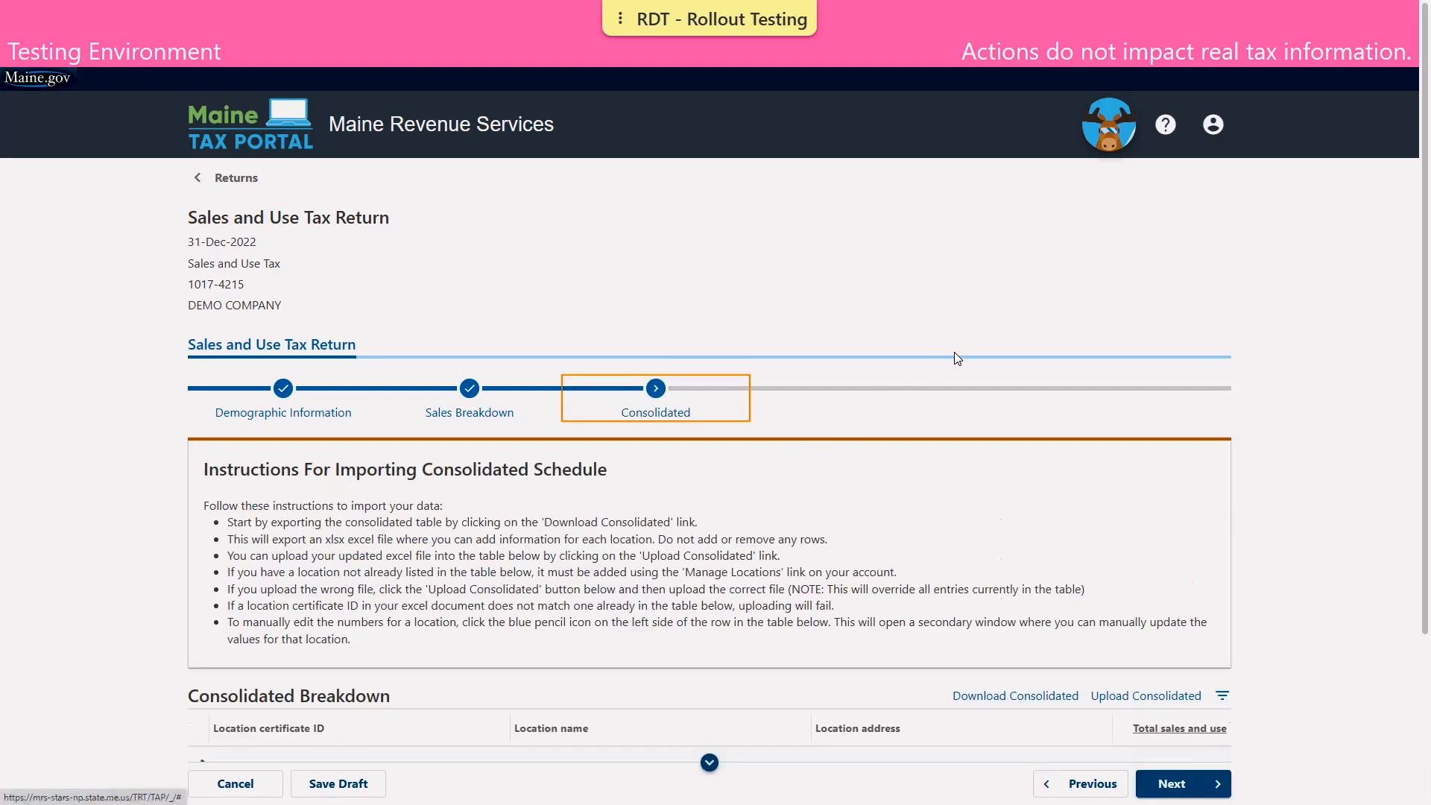
# Step: Upload the completed Sales and Use schedule .xlsx file into the Consolidated Breakdown and continue to the Sales section
pyautogui.scroll(-1, 1001, 347)
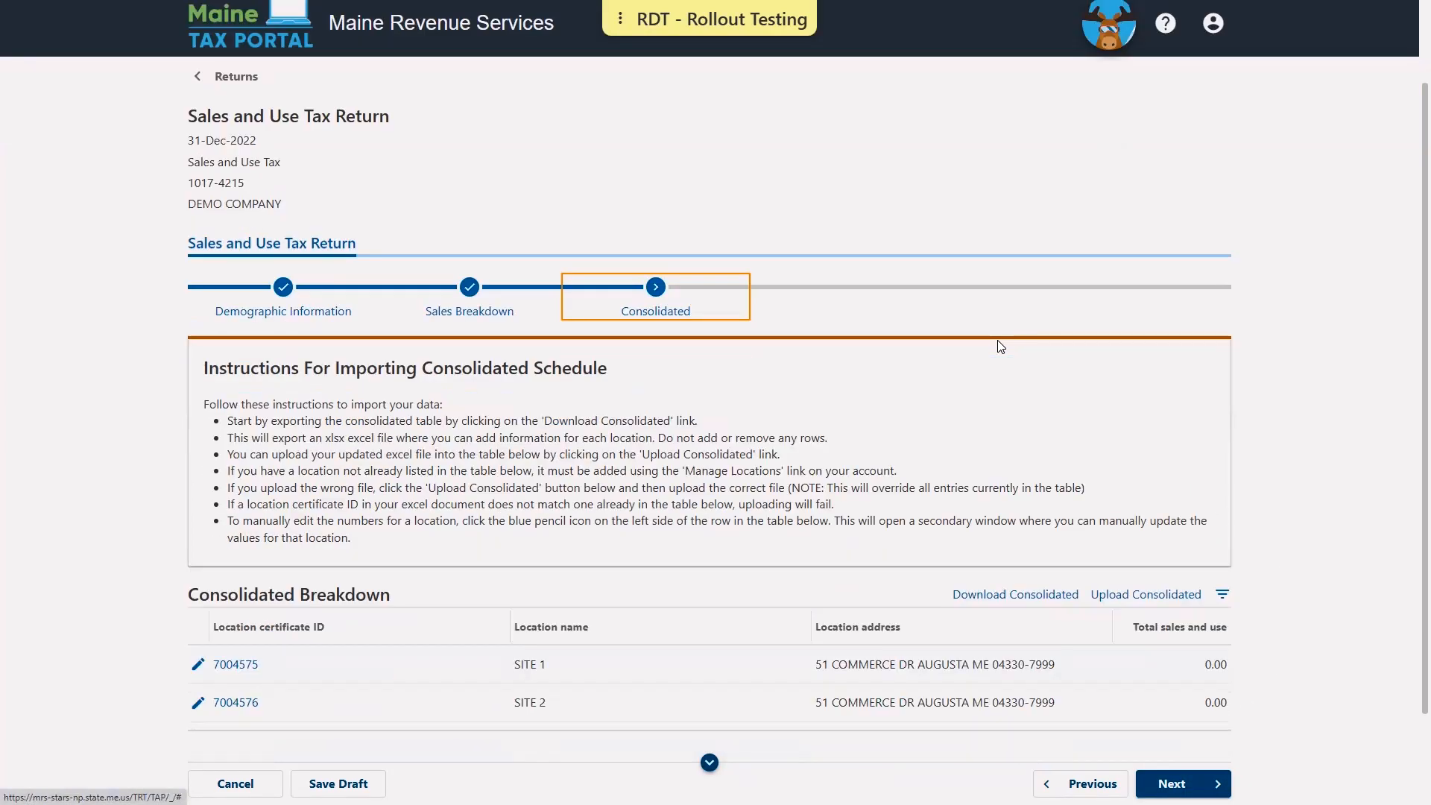
pyautogui.scroll(-1, 1000, 346)
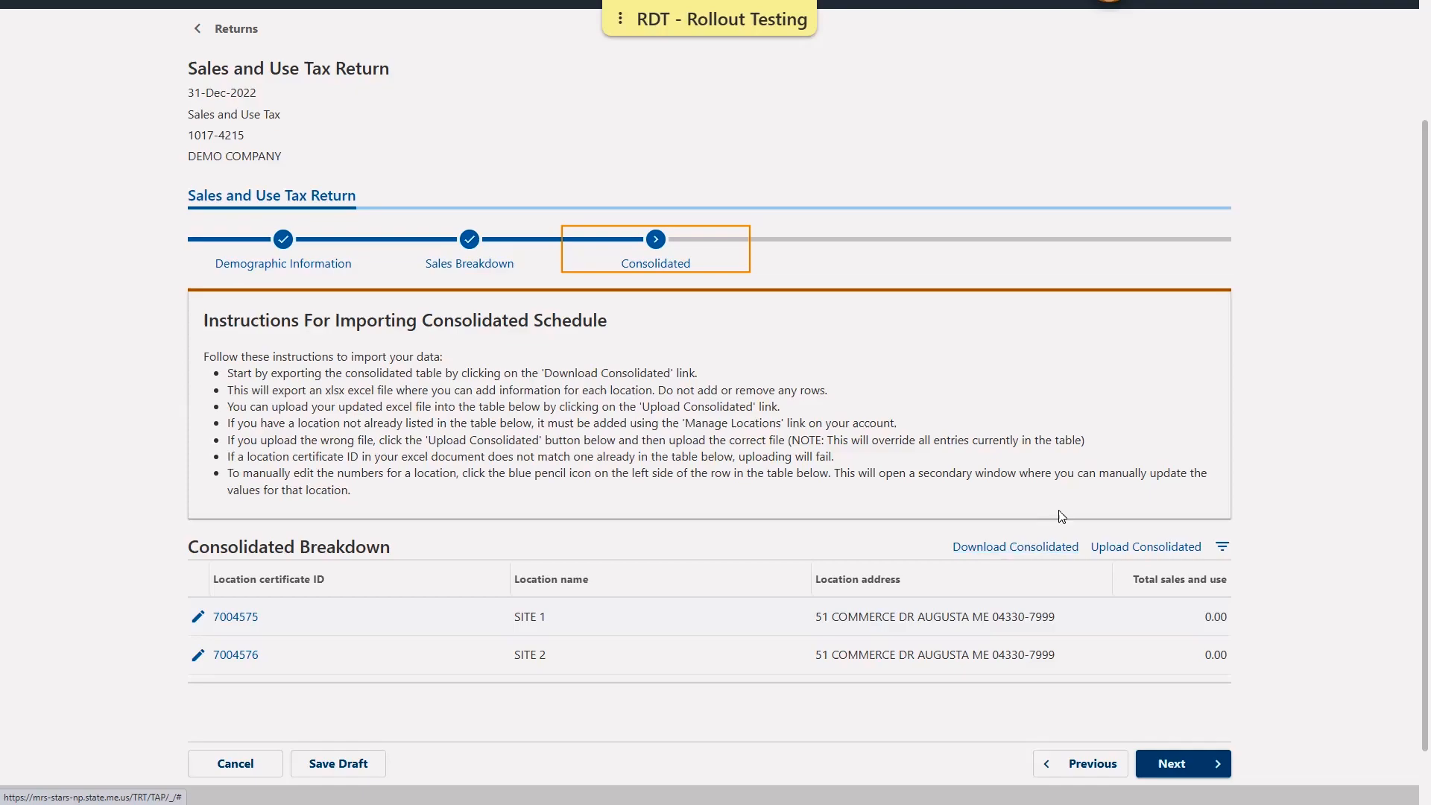
pyautogui.click(1168, 550)
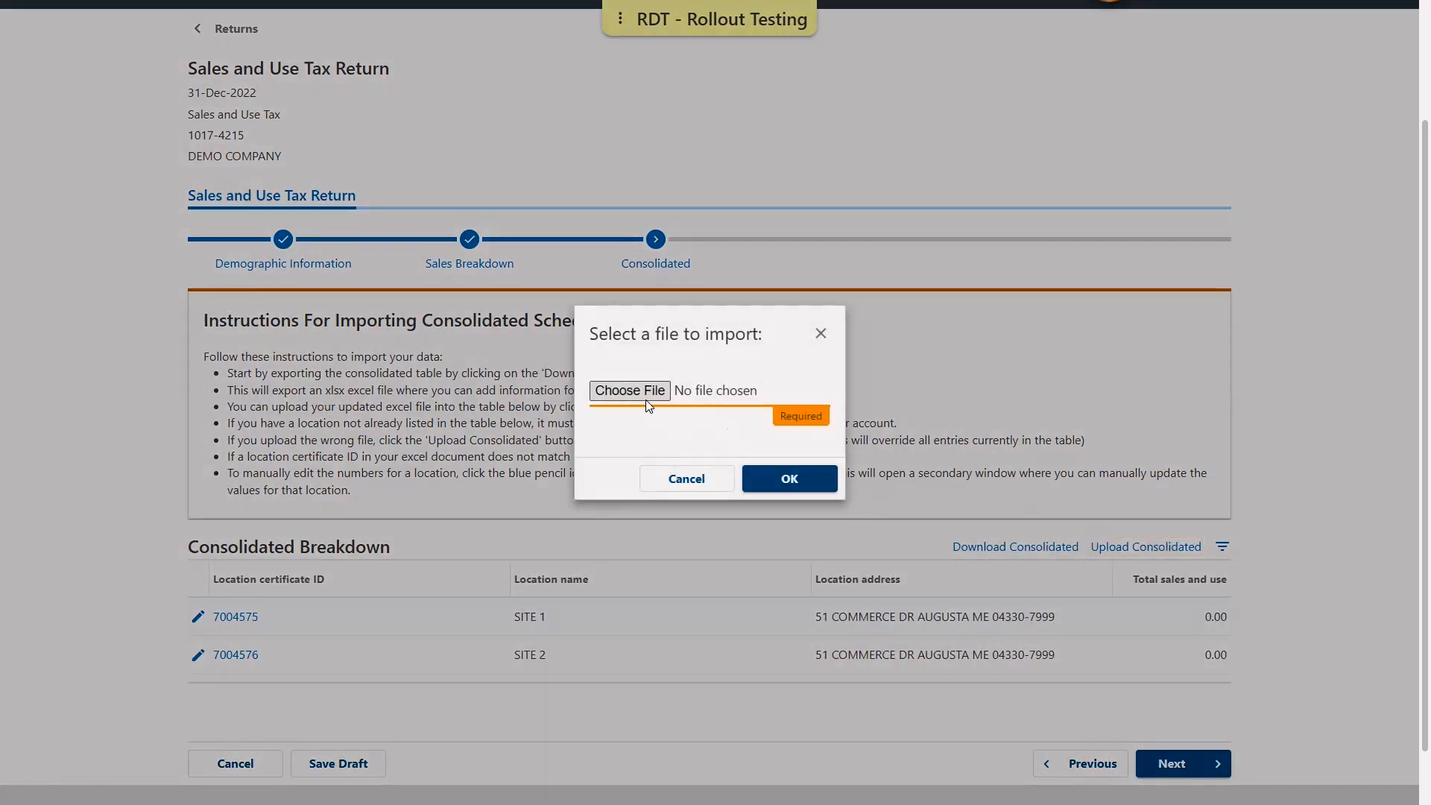
pyautogui.click(635, 394)
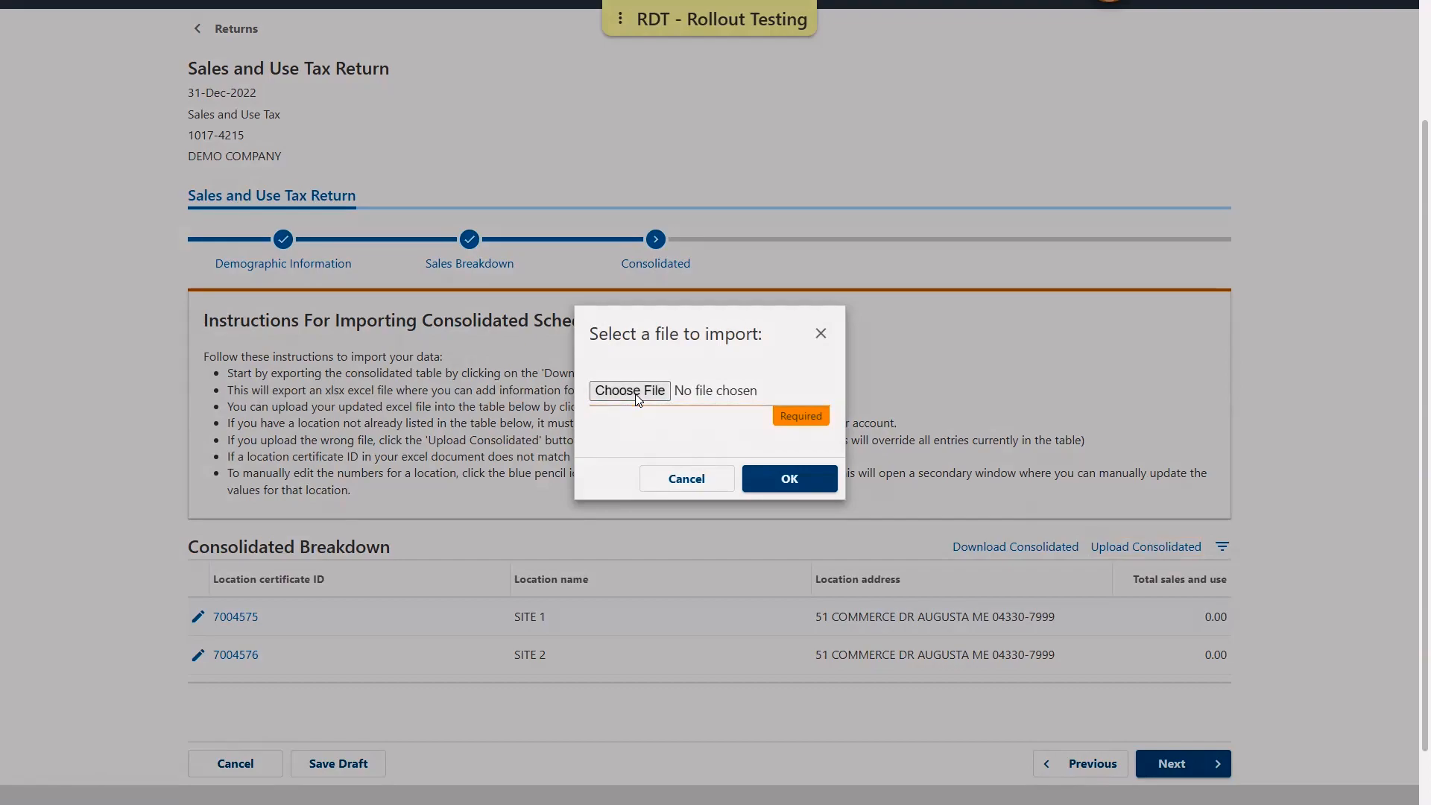
pyautogui.doubleClick(599, 377)
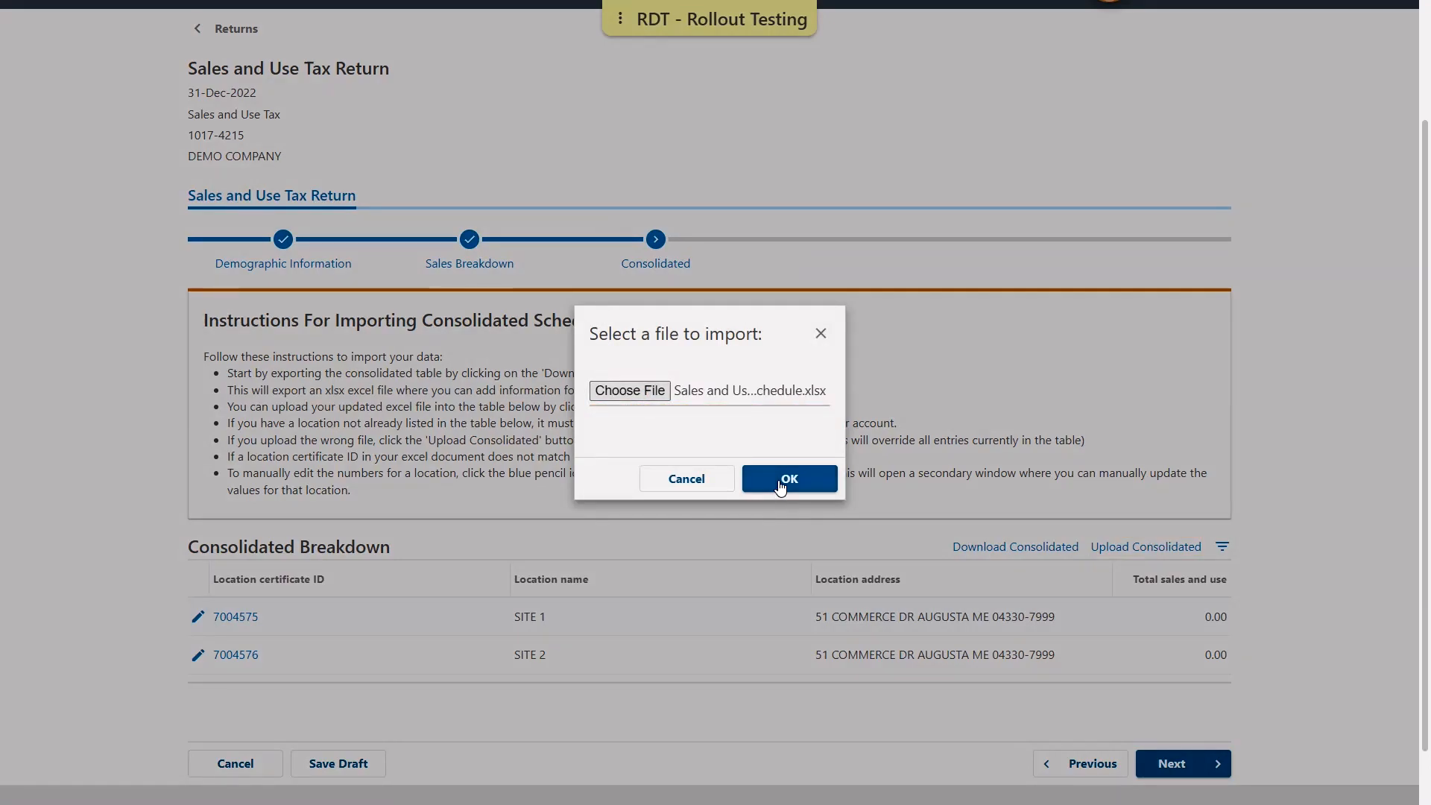
pyautogui.click(780, 485)
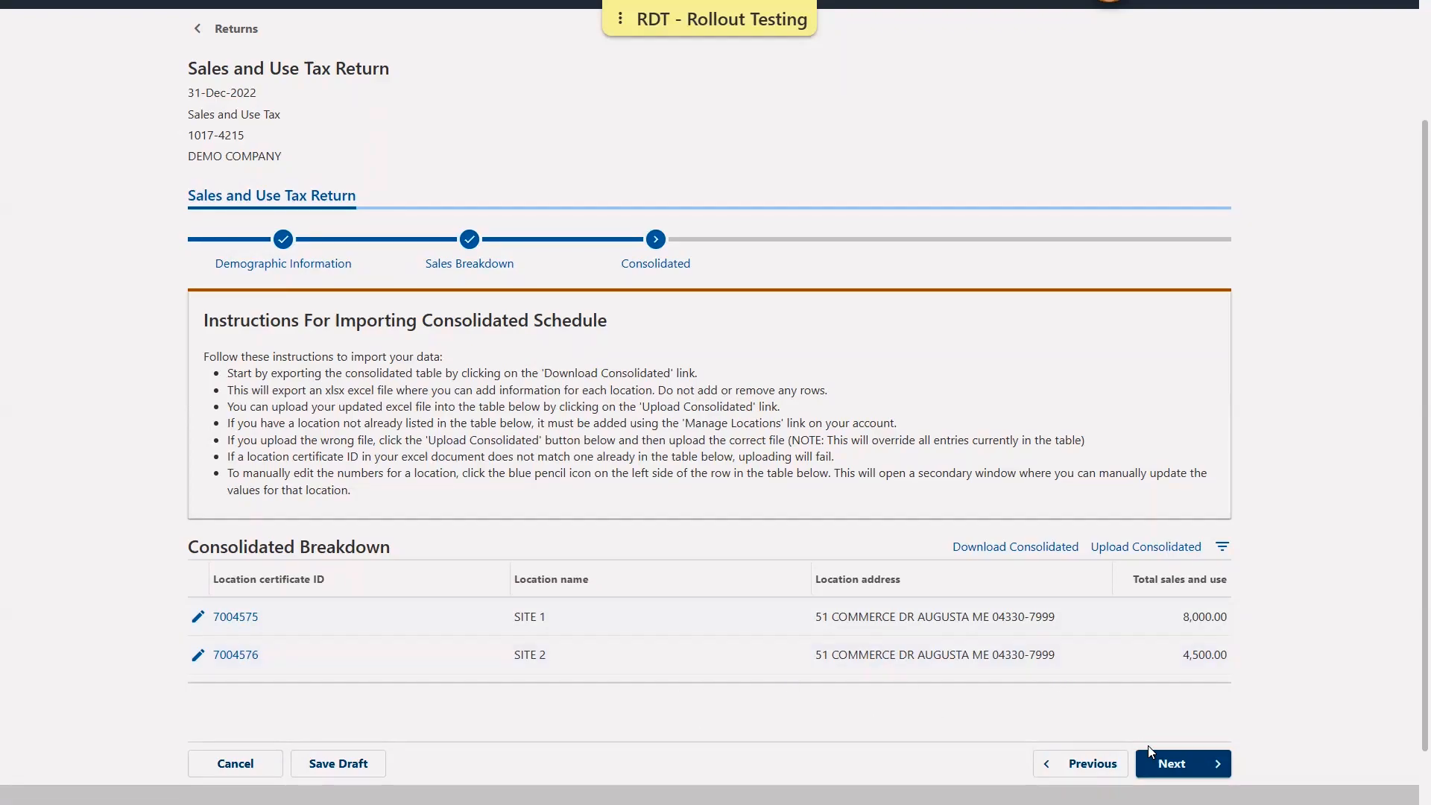
pyautogui.click(1200, 766)
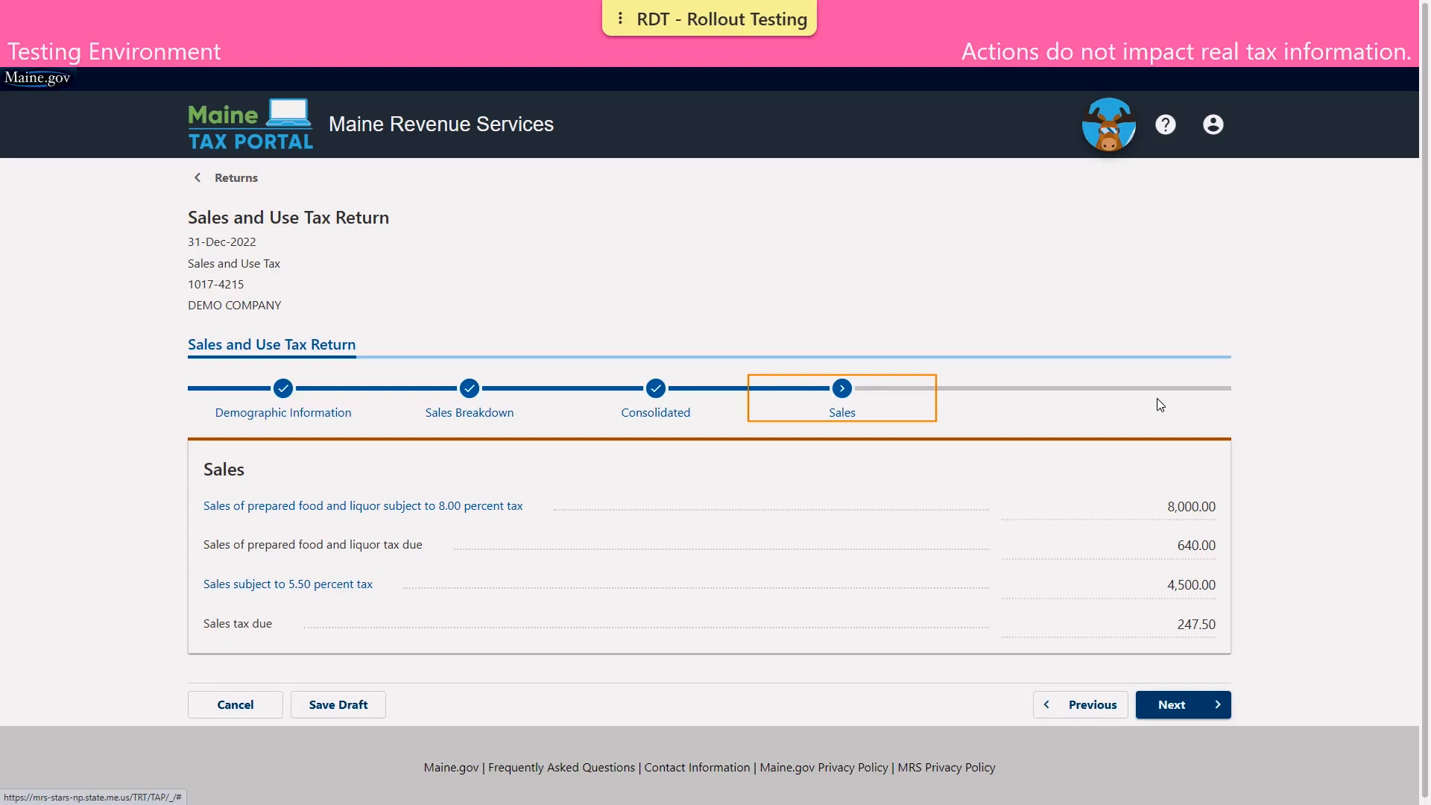
# Step: Advance through the Sales, Cannabis and Rentals sections to reach Taxable Sales
pyautogui.click(1197, 705)
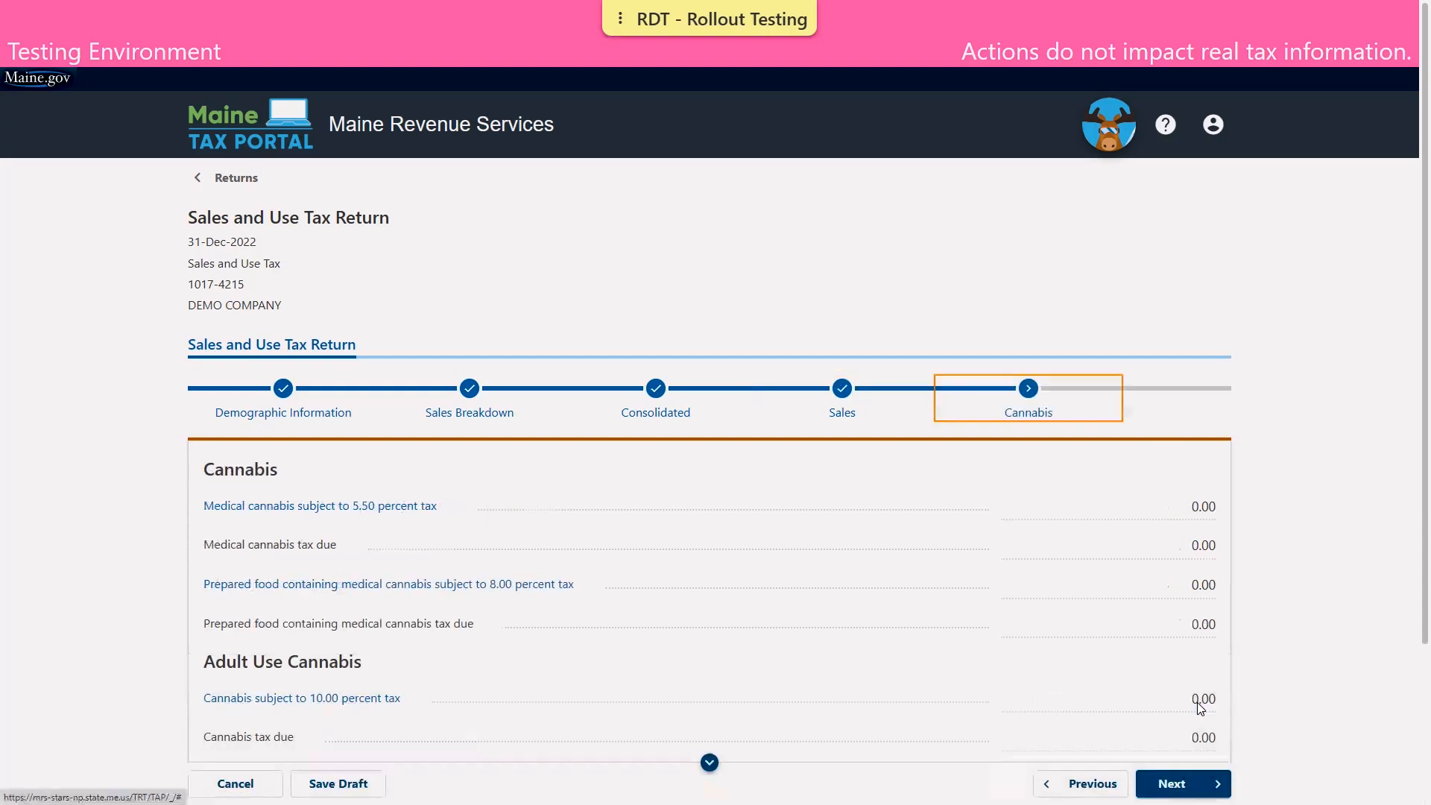
pyautogui.scroll(-2, 974, 623)
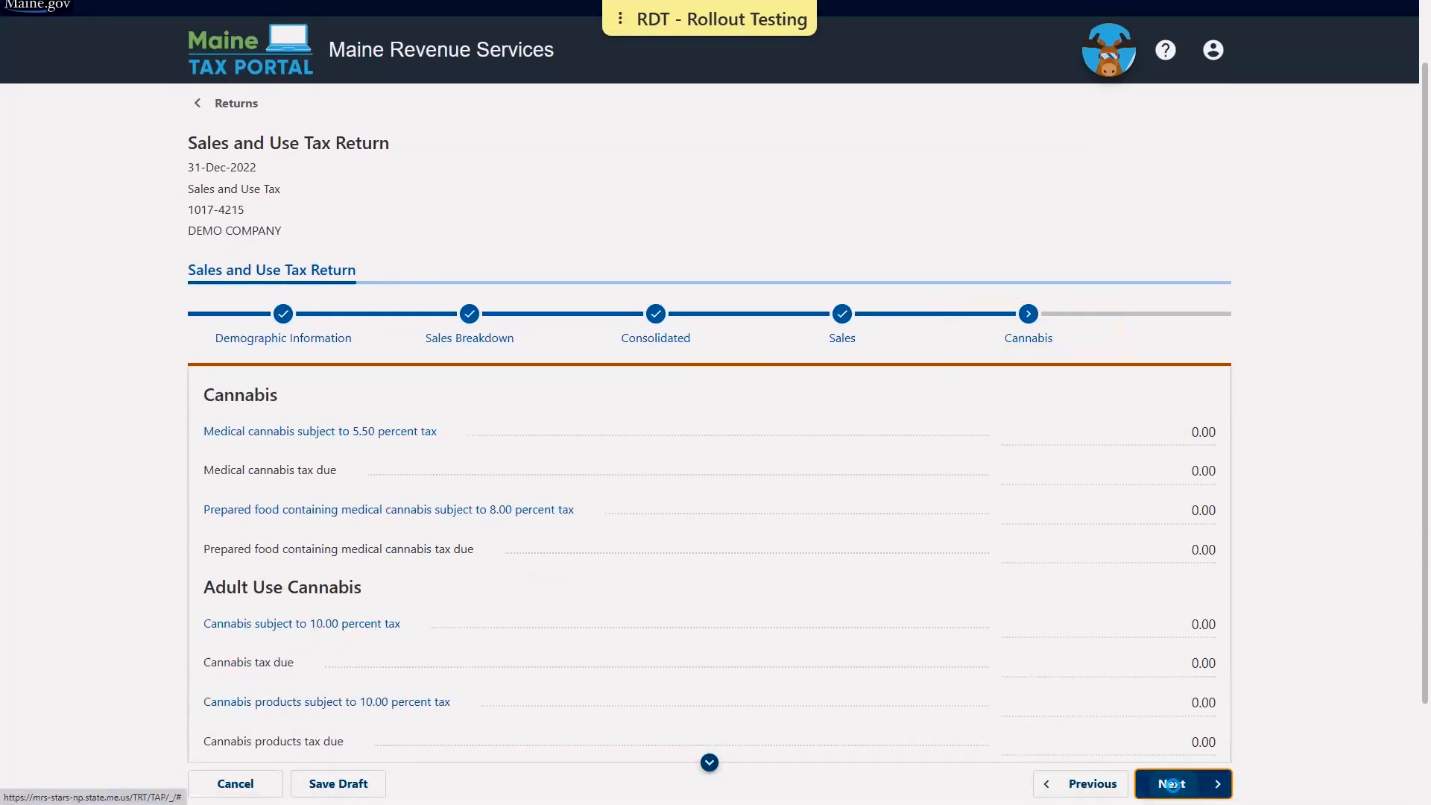
pyautogui.click(1184, 784)
pyautogui.scroll(-1, 792, 468)
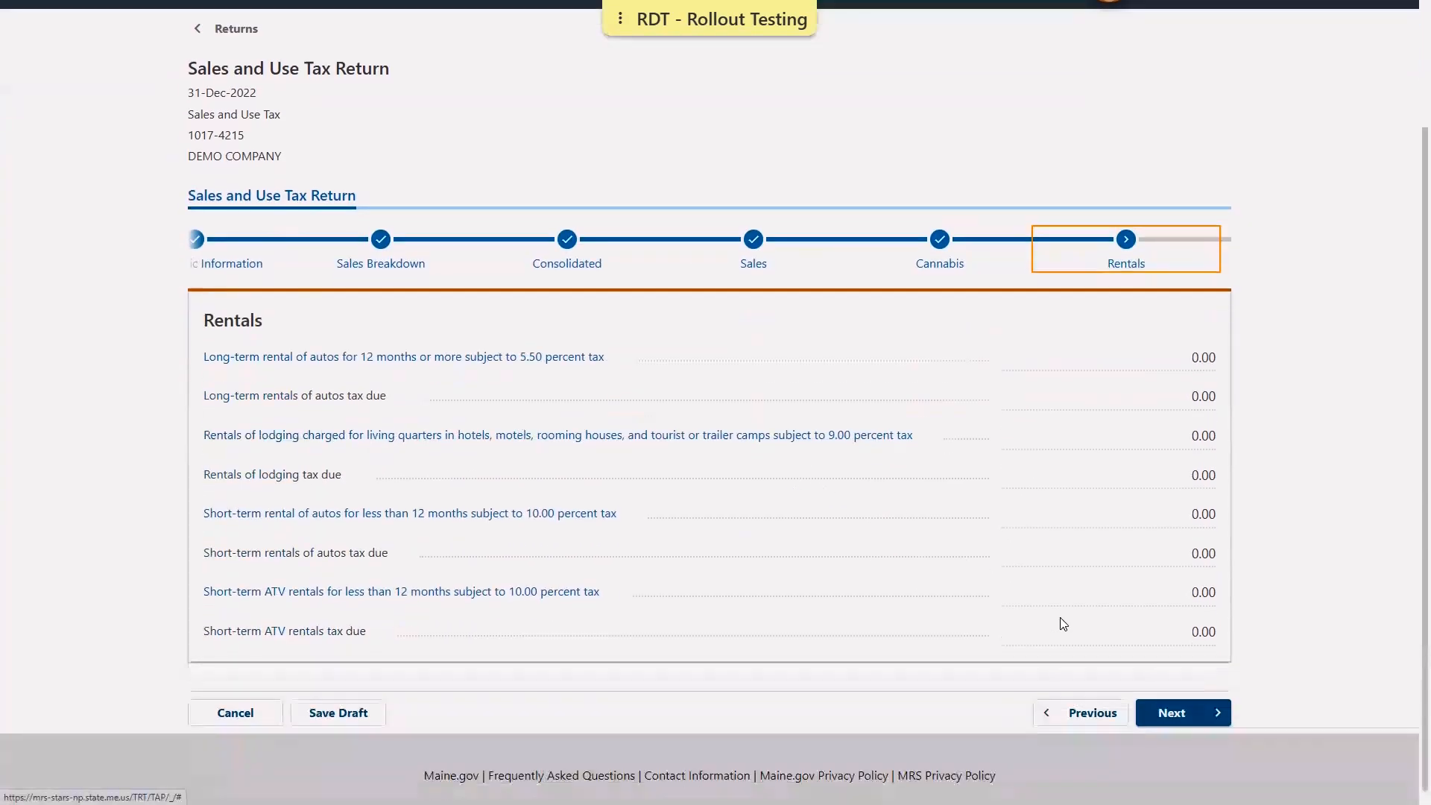
pyautogui.click(1174, 714)
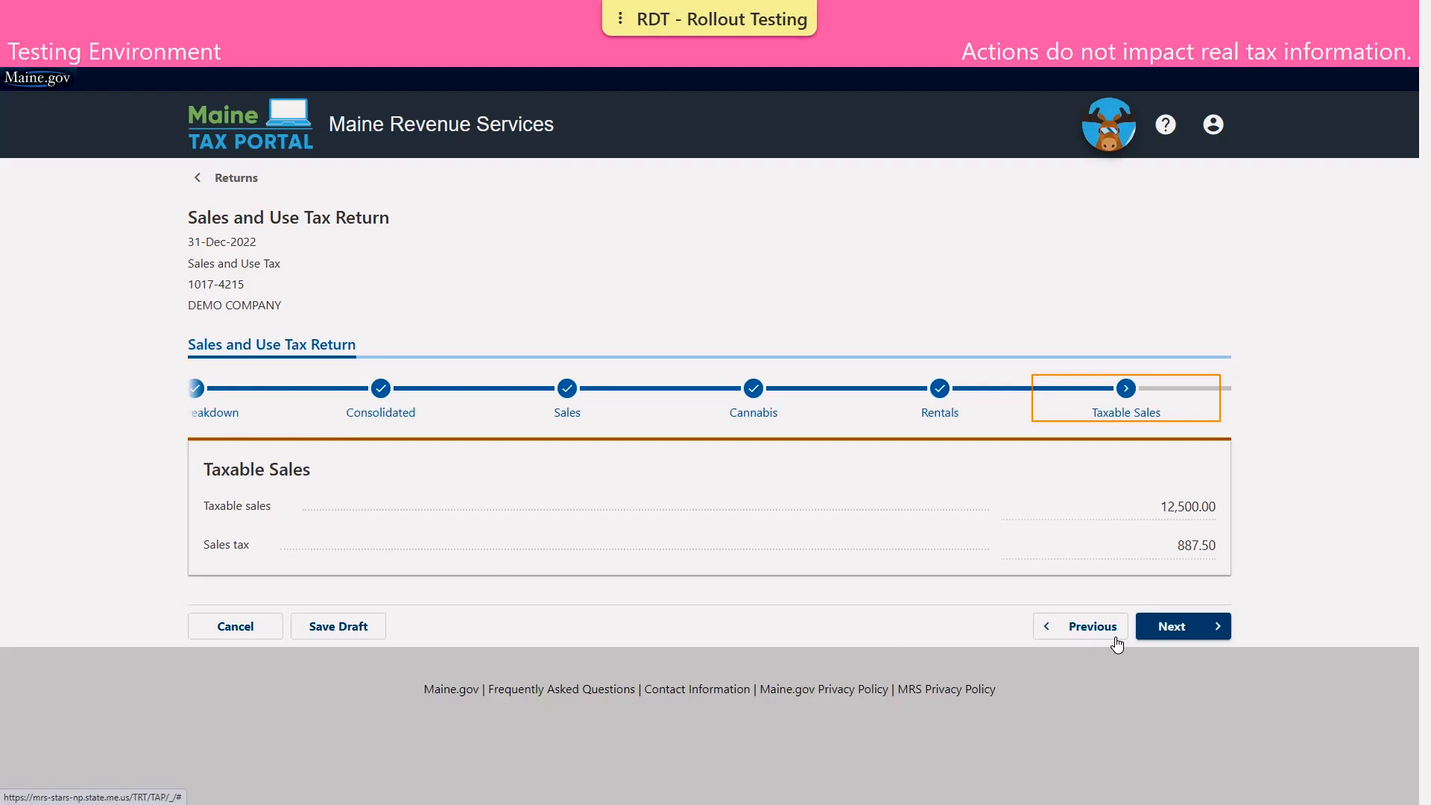
# Step: Advance from Taxable Sales through Use Tax, Fees, Total Due and Credits, and Documentation to reach the Balance section
pyautogui.click(1193, 628)
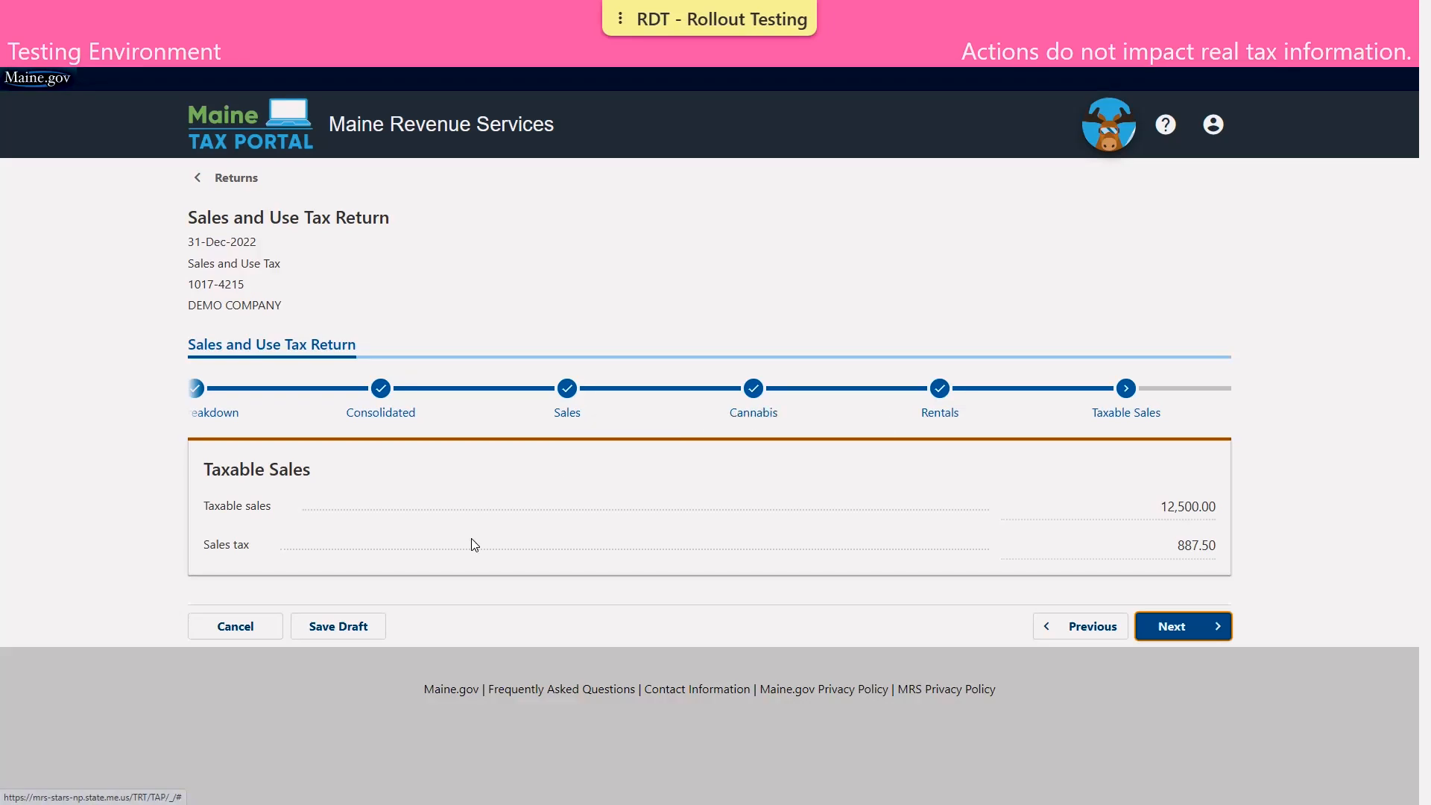
pyautogui.click(1223, 626)
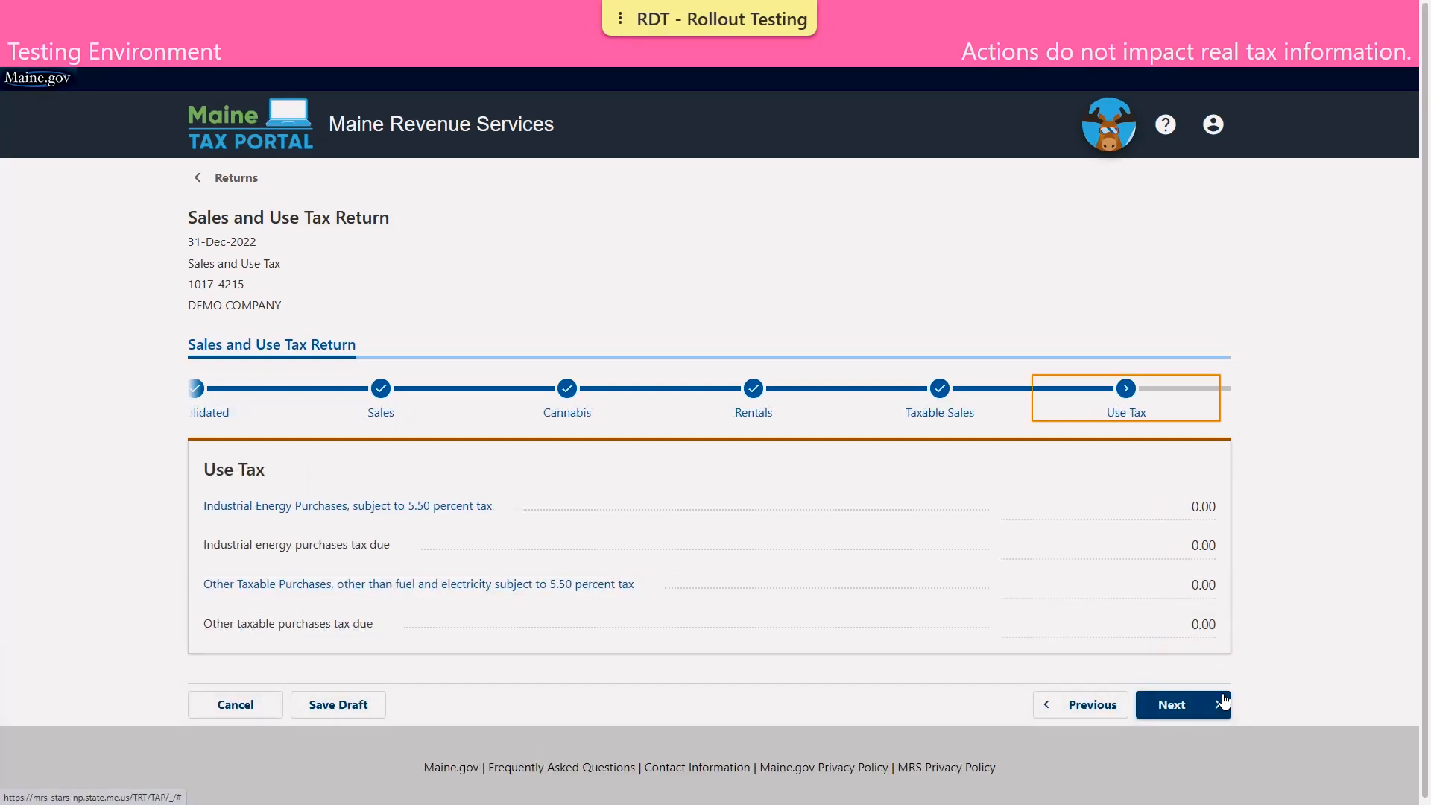
pyautogui.click(1202, 700)
pyautogui.click(1195, 614)
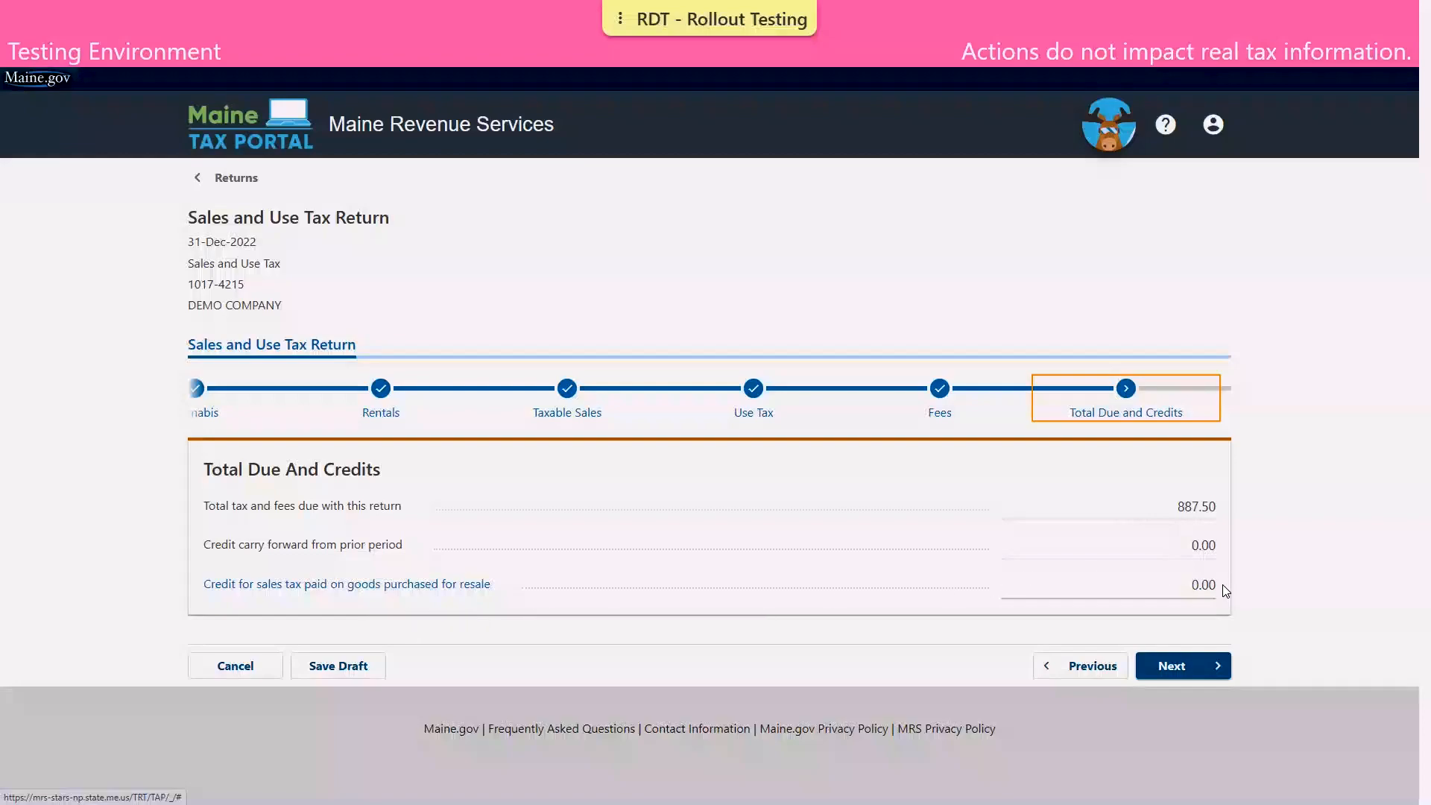
pyautogui.click(1177, 674)
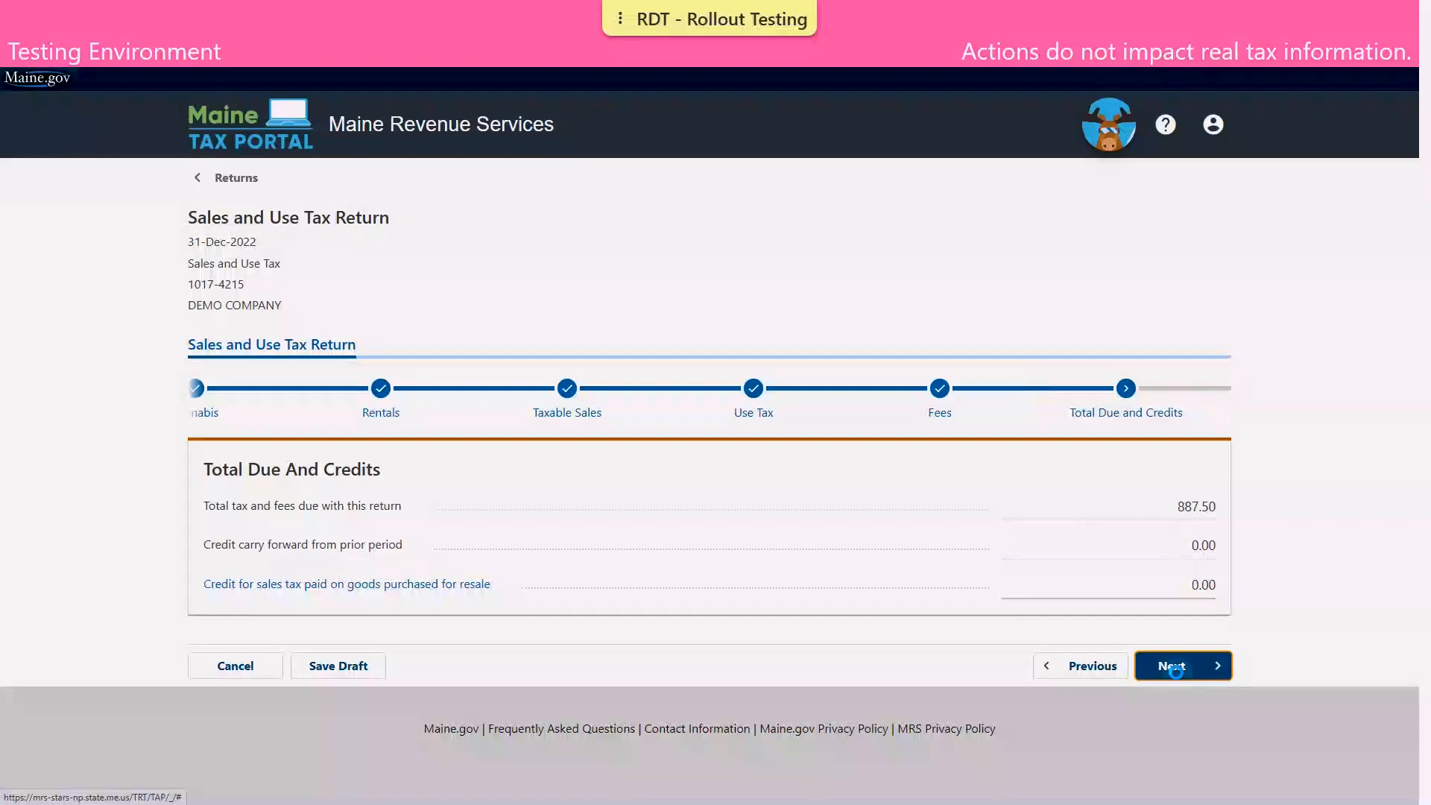
pyautogui.scroll(-3, 913, 463)
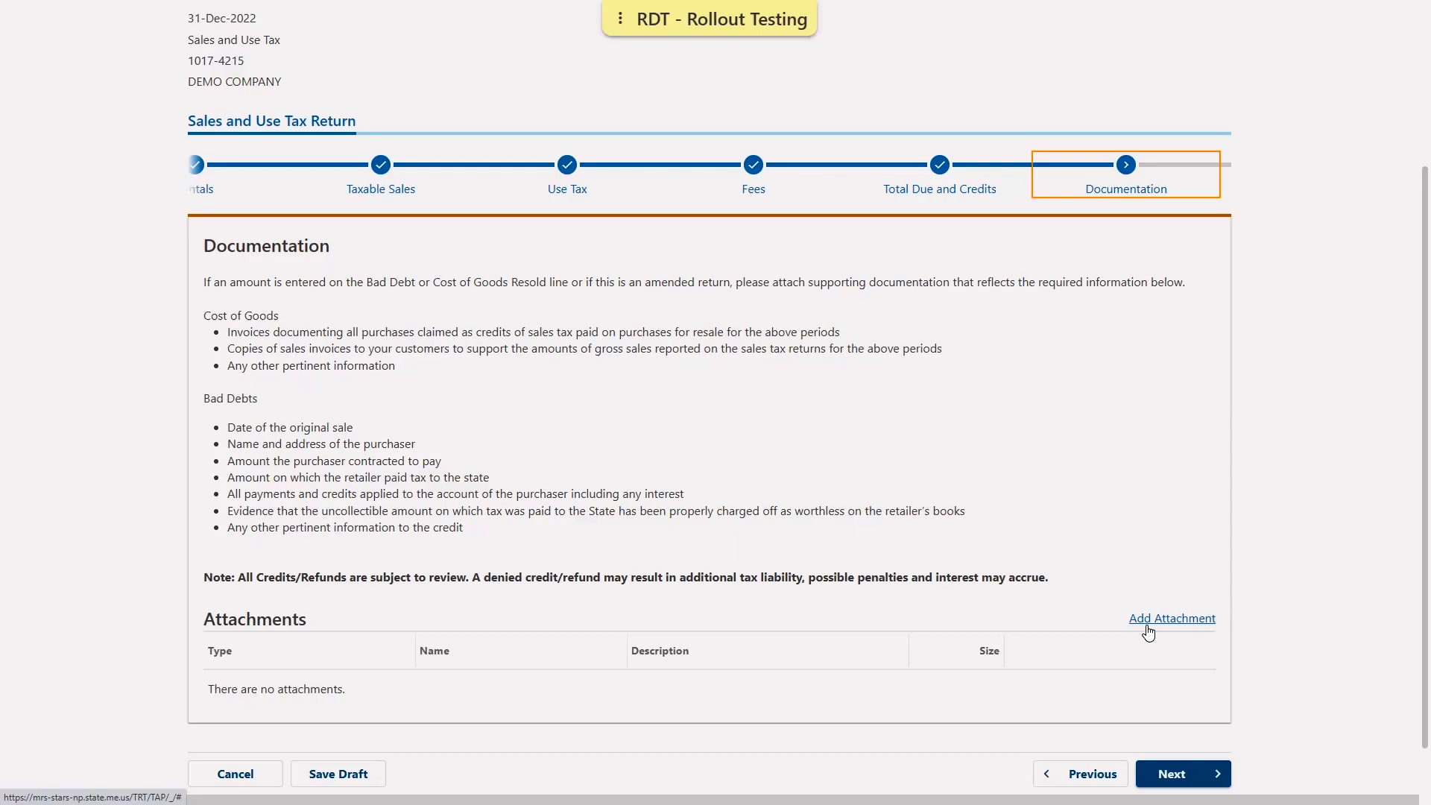
pyautogui.click(1177, 774)
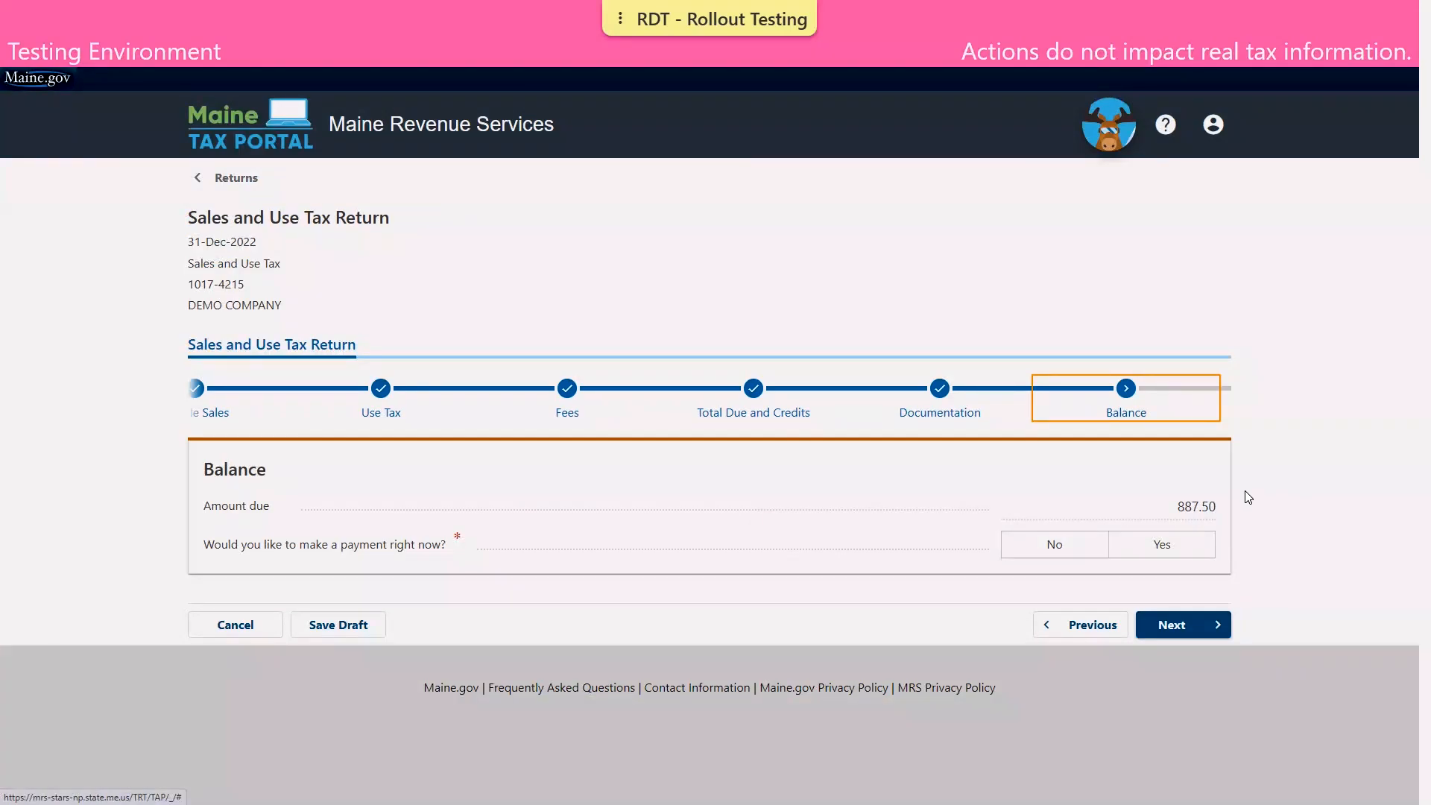
# Step: Choose Yes to making a payment right now and continue to the Payment section
pyautogui.click(1169, 549)
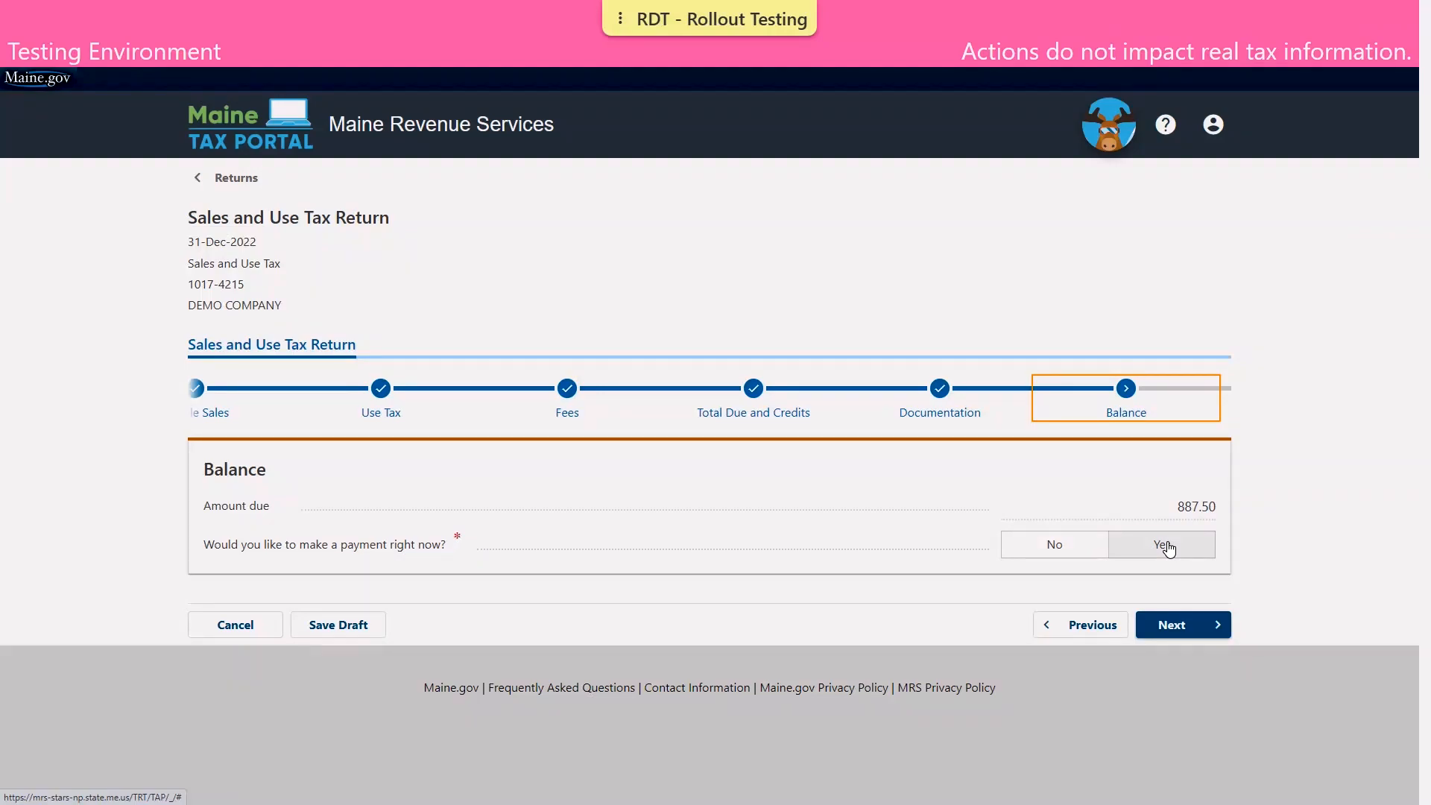
pyautogui.click(1168, 549)
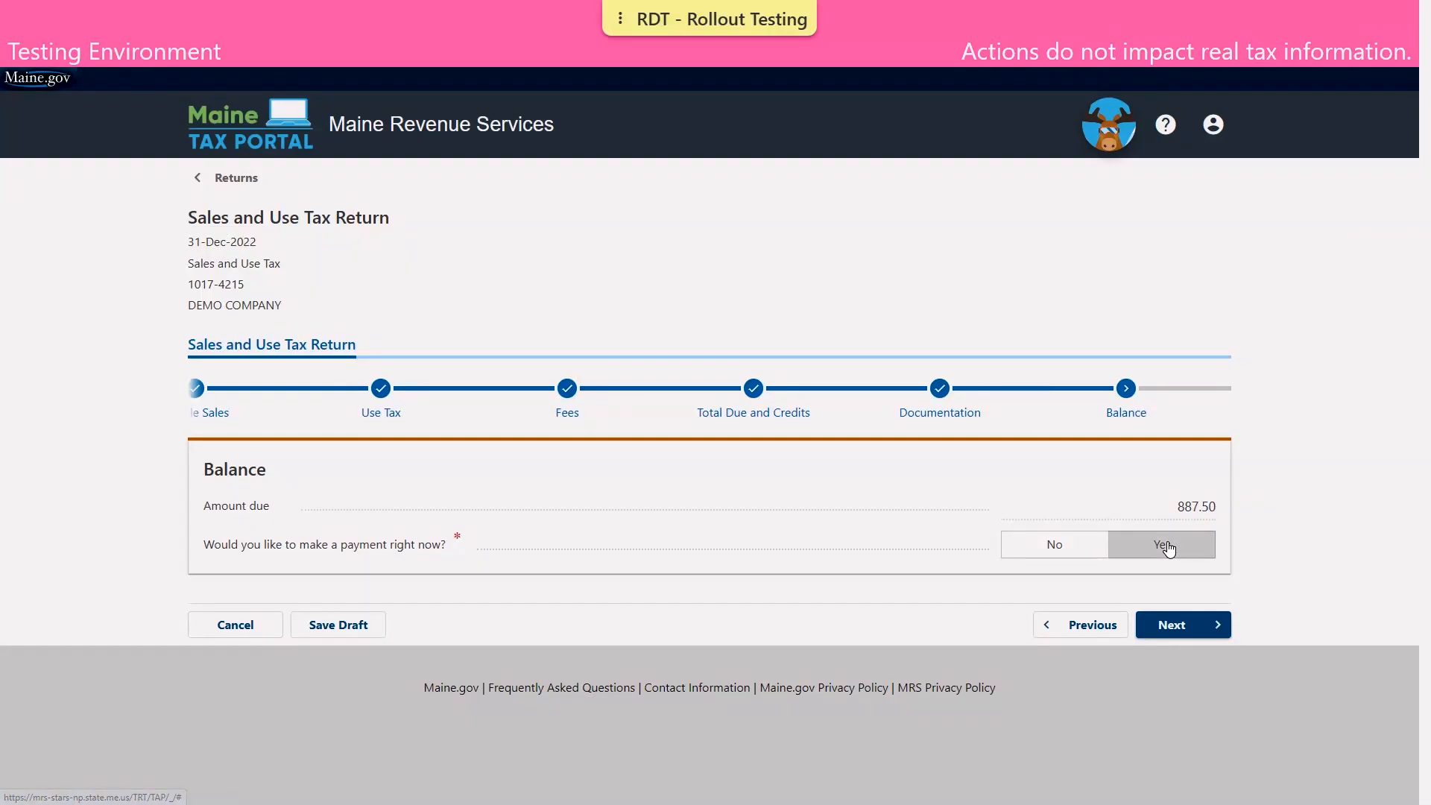
pyautogui.click(1191, 626)
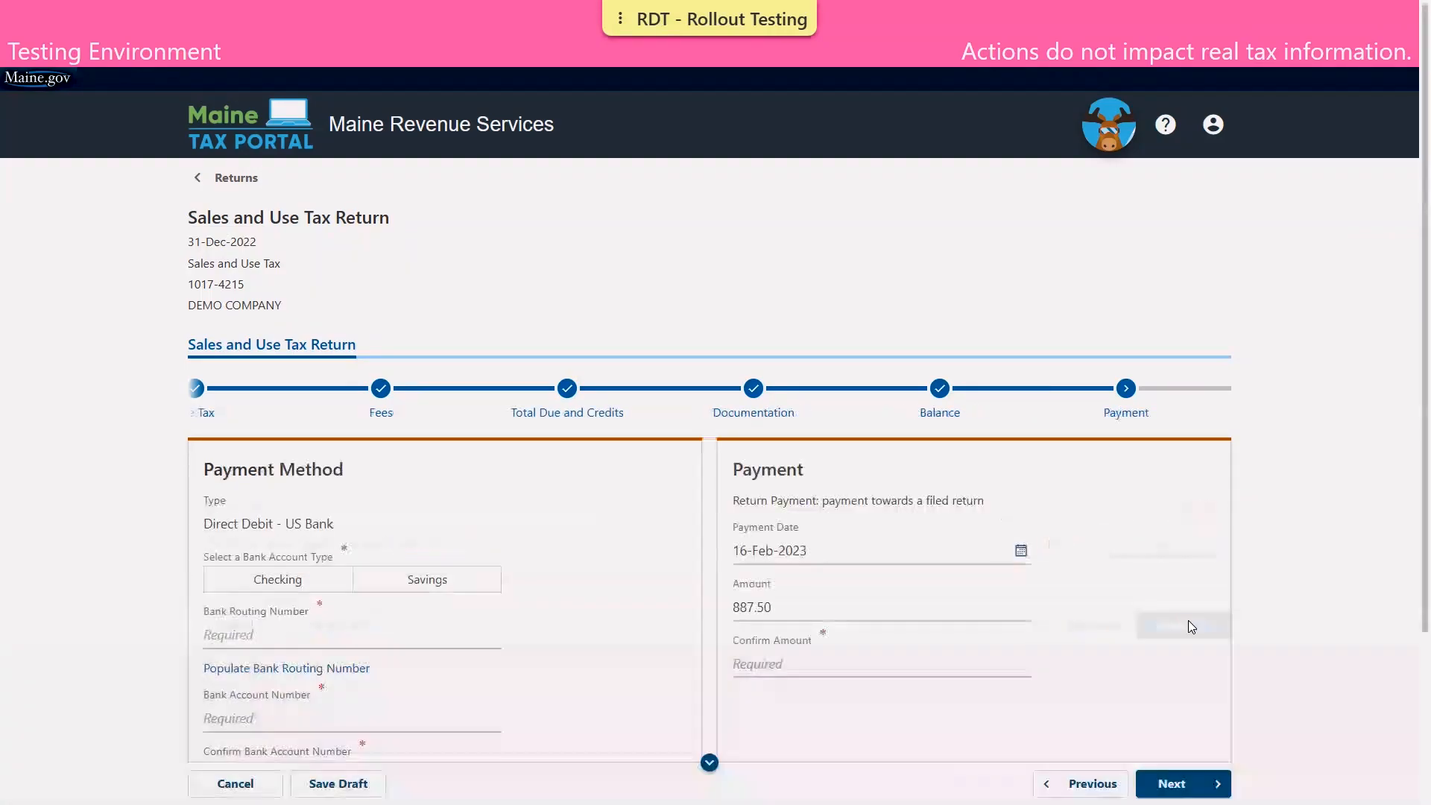
# Step: Select Checking as the bank account type and populate the bank routing number automatically for the direct debit
pyautogui.scroll(-3, 434, 444)
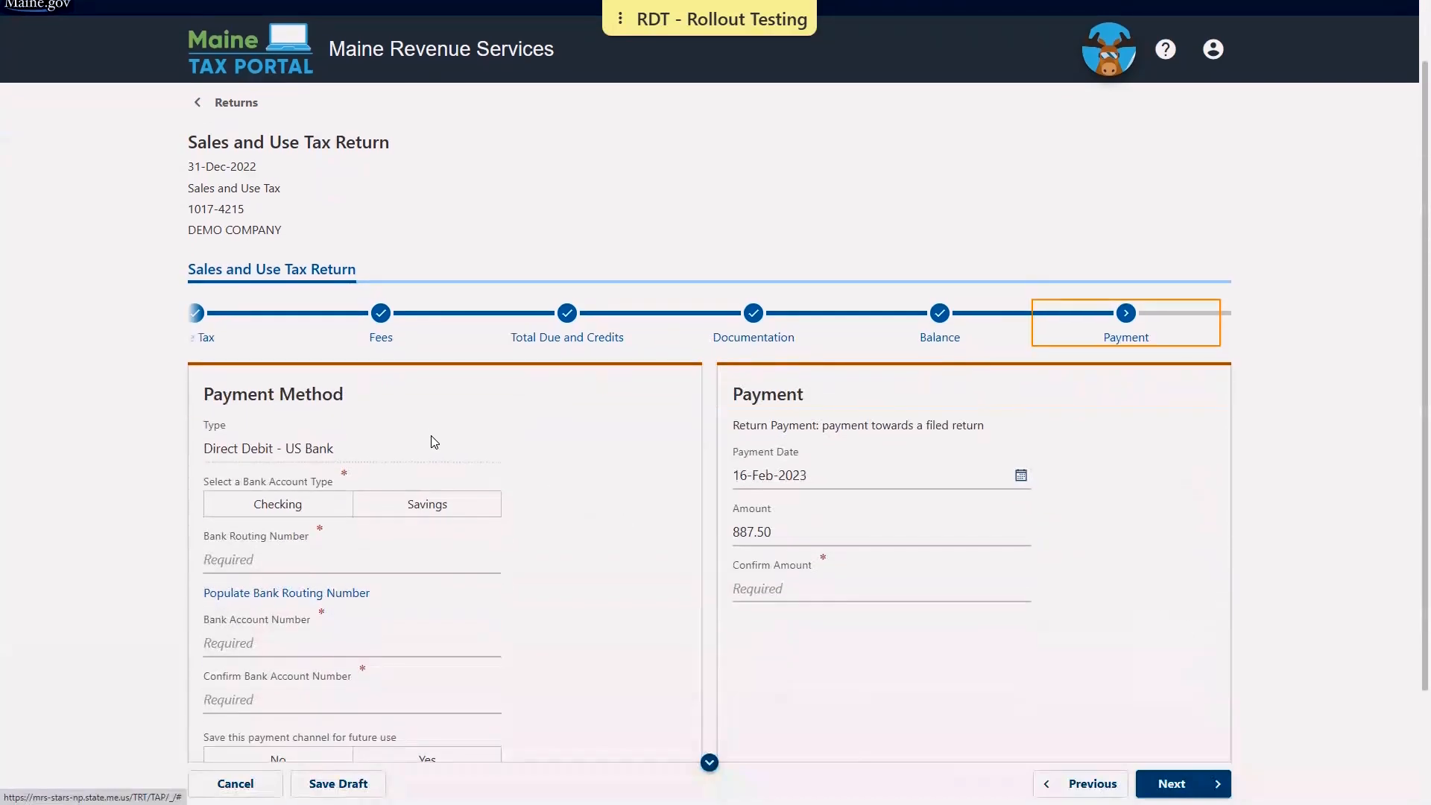
pyautogui.scroll(-1, 428, 440)
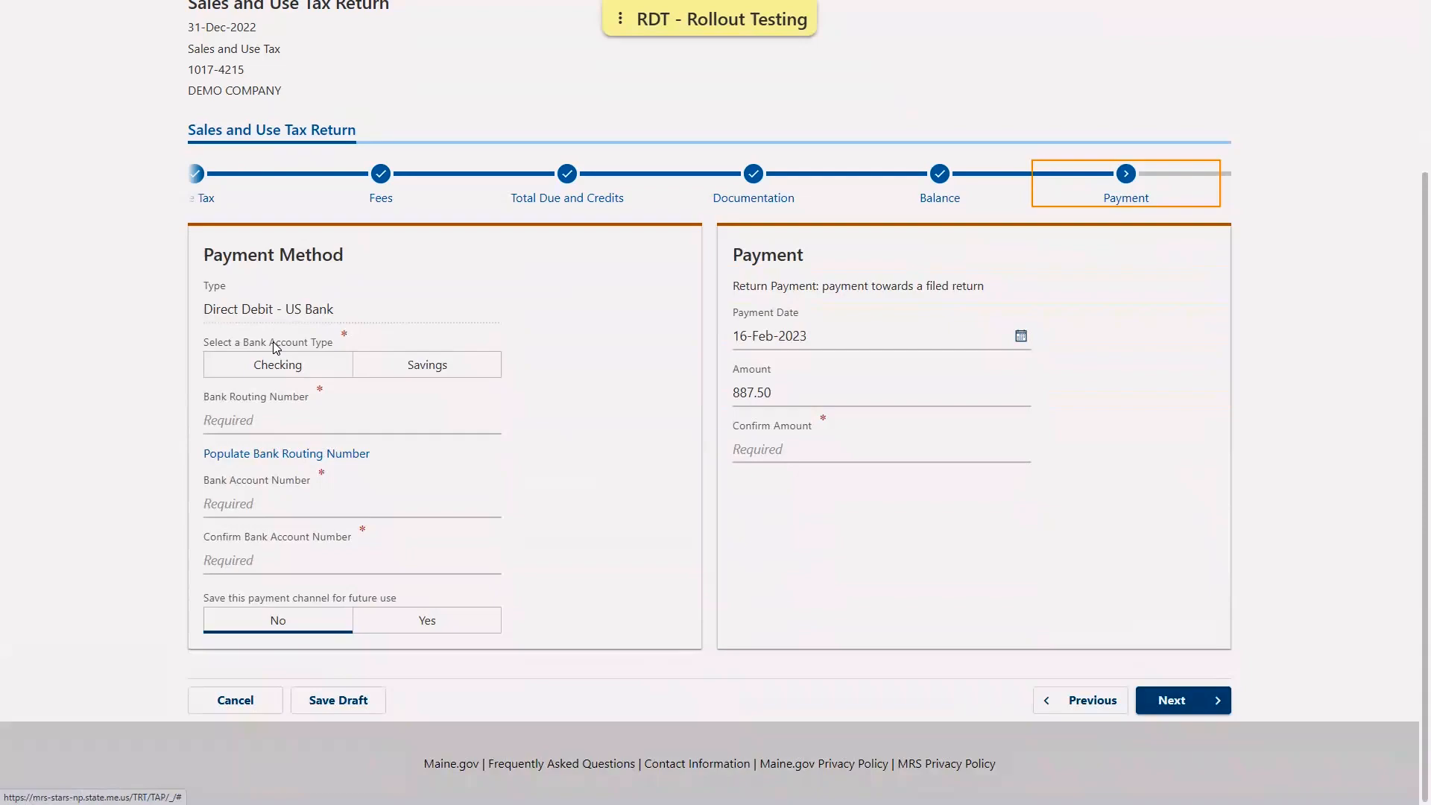
pyautogui.click(276, 363)
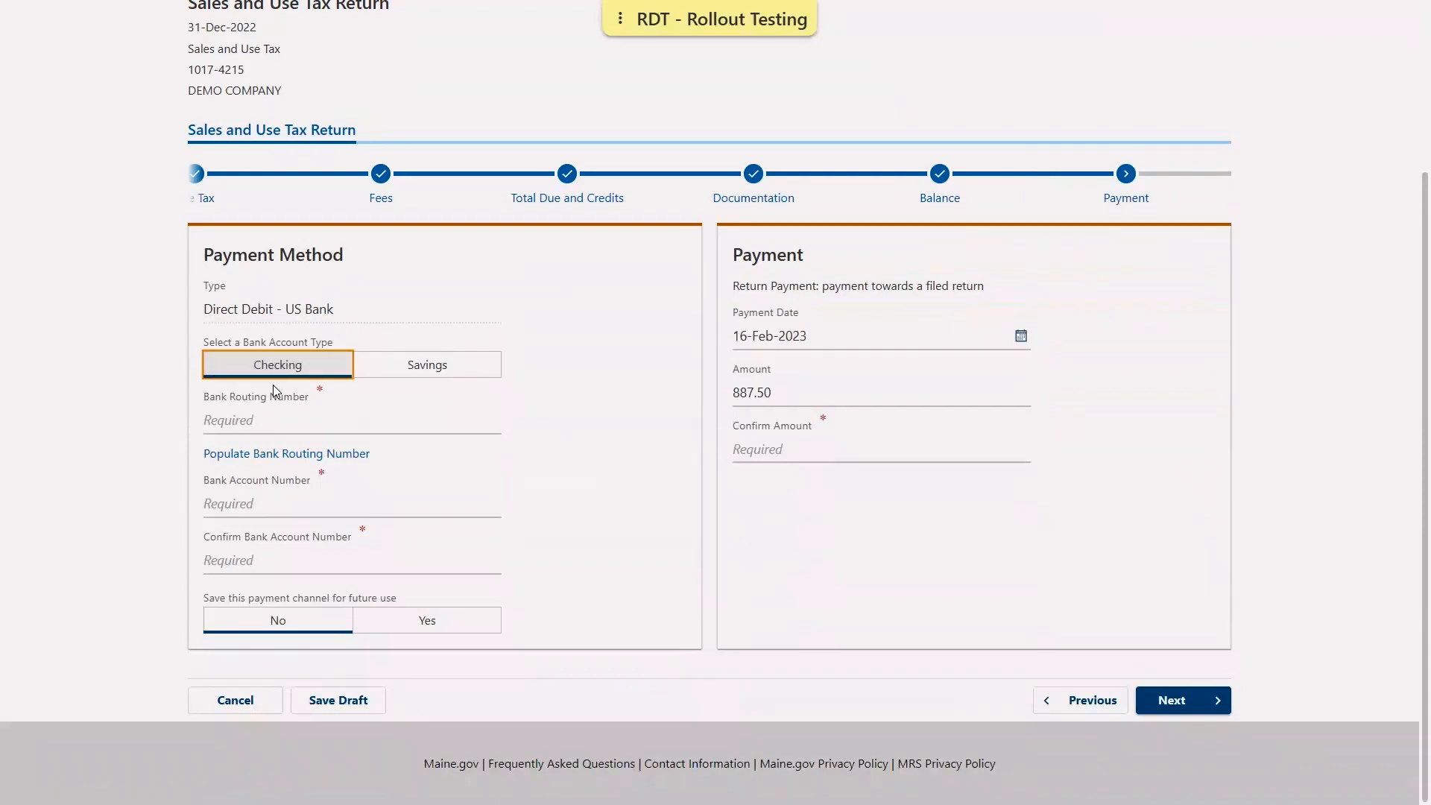
pyautogui.click(281, 456)
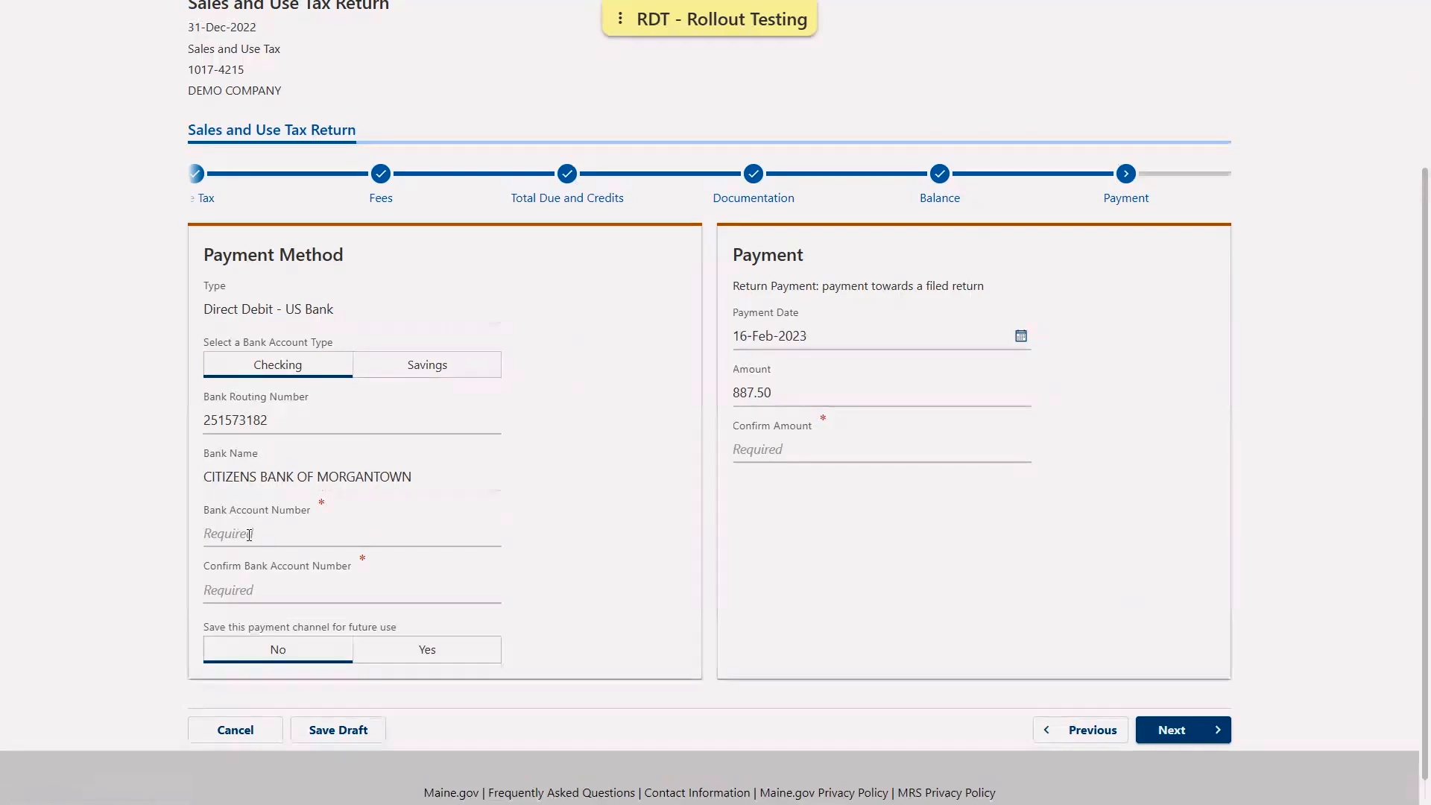
# Step: Enter and confirm the bank account number, with No for saving this payment channel for future use
pyautogui.click(249, 533)
pyautogui.write('1')
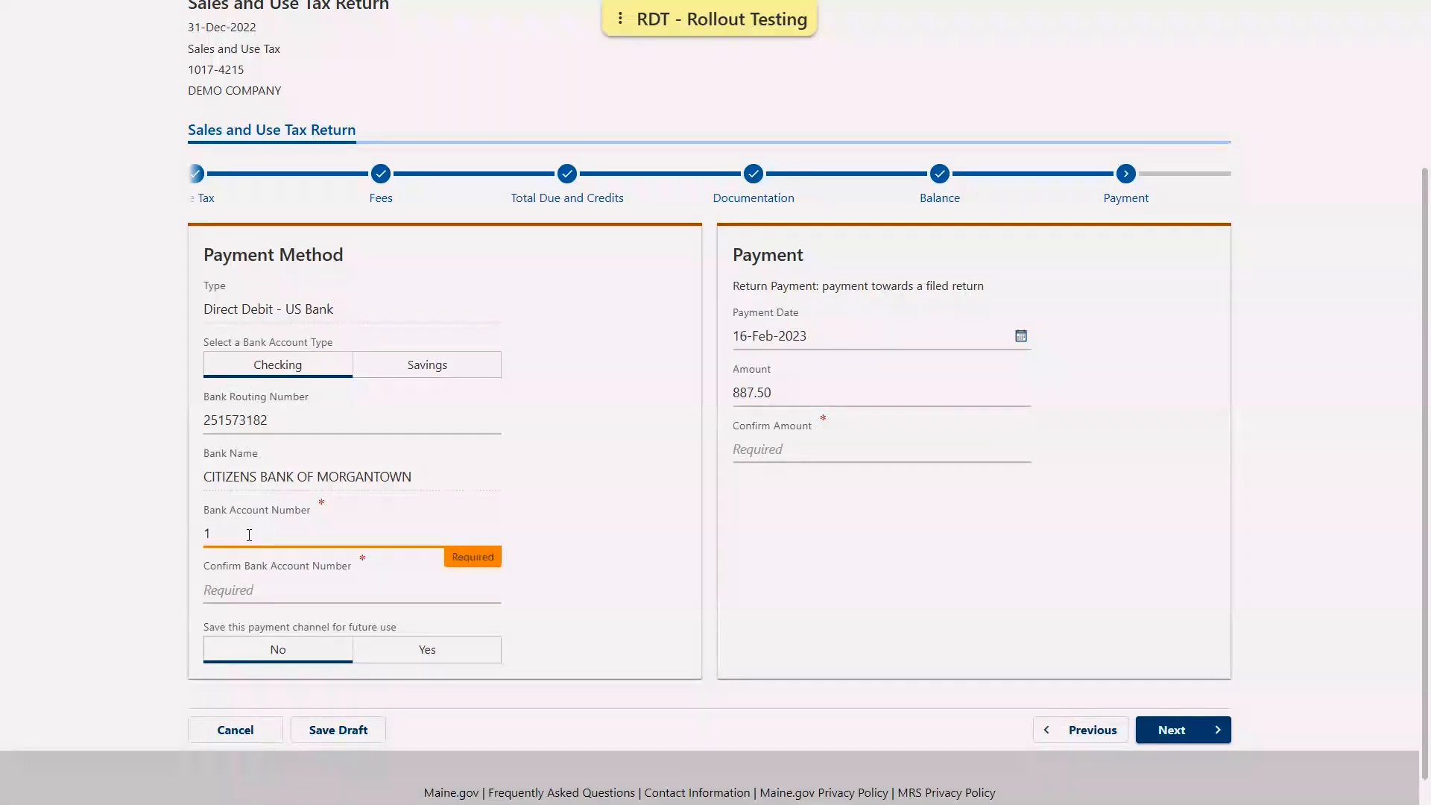
pyautogui.click(241, 587)
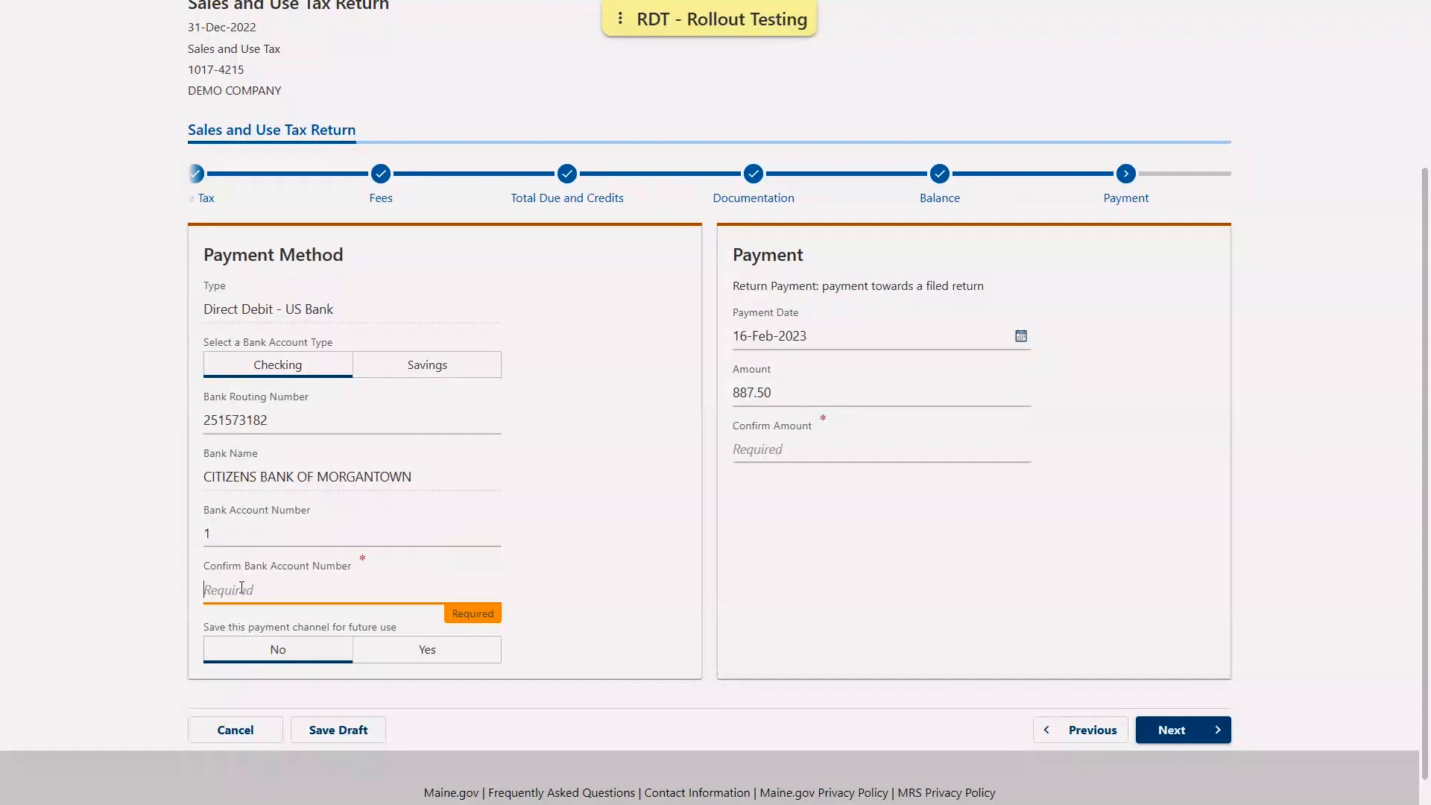
pyautogui.write('1')
pyautogui.click(274, 662)
pyautogui.click(788, 608)
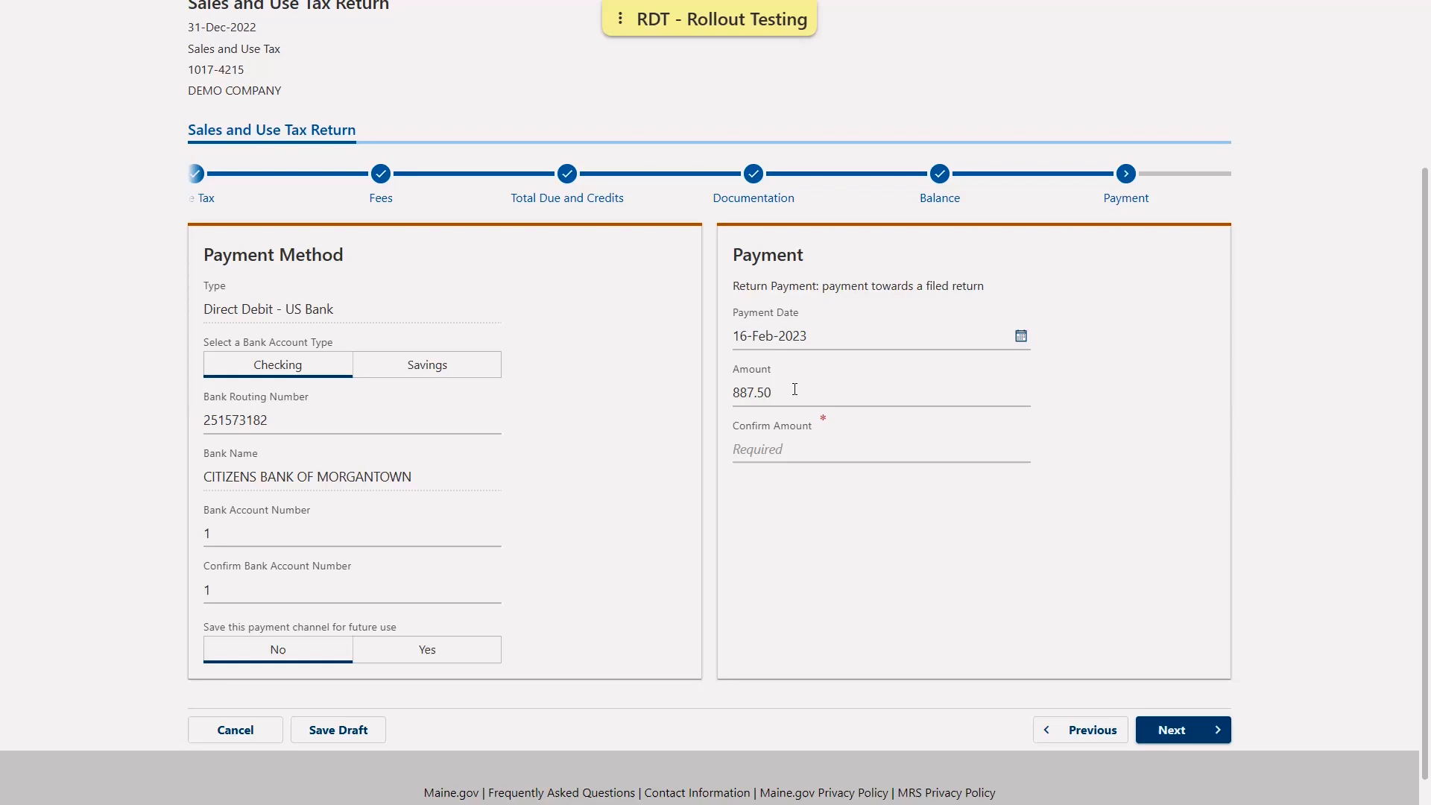
# Step: Confirm the payment amount as 887.50 and continue to the Summary section
pyautogui.click(795, 389)
pyautogui.click(760, 447)
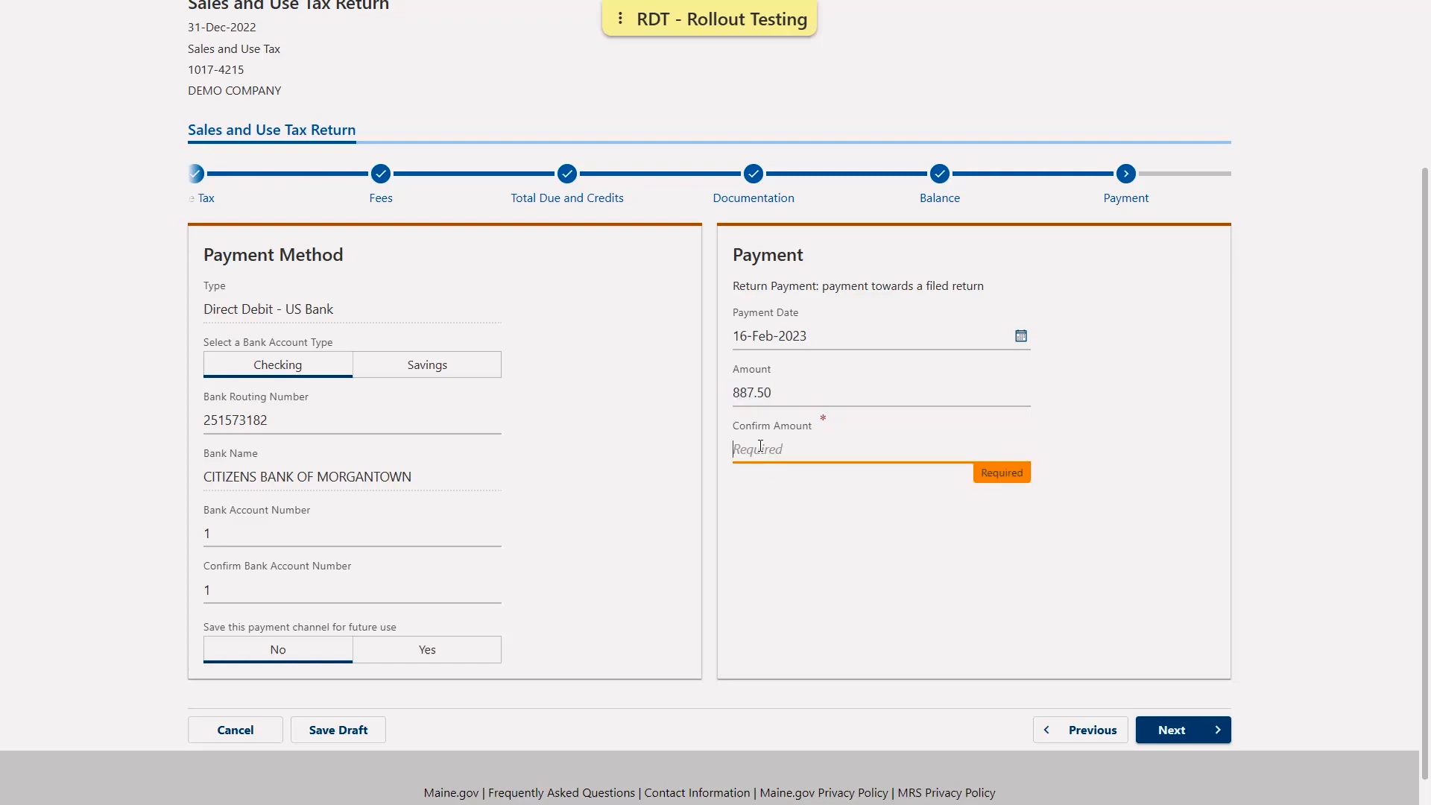
pyautogui.write('887.50')
pyautogui.click(1221, 735)
pyautogui.click(1222, 738)
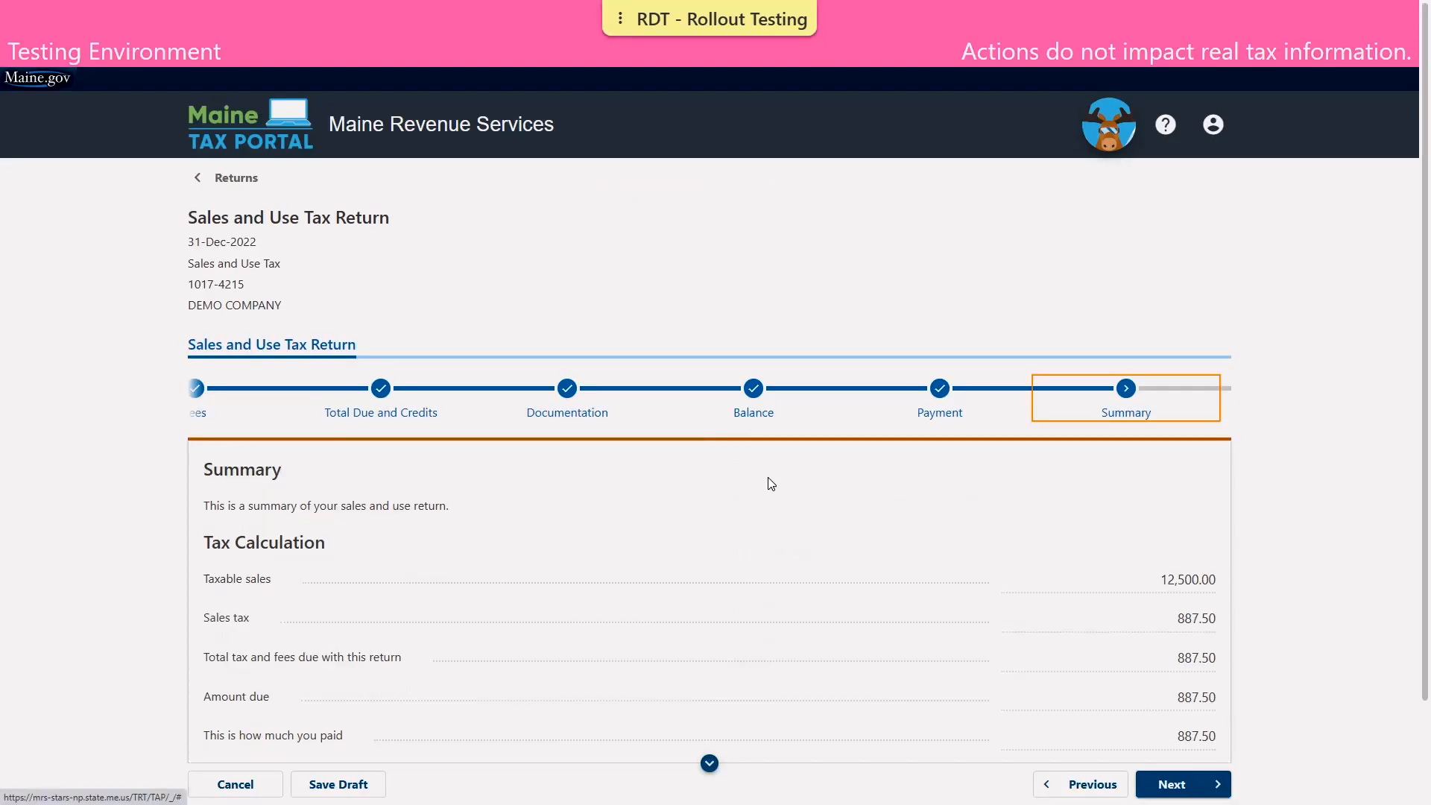
# Step: Continue from the tax calculation summary to the Declaration section and accept the required declaration
pyautogui.scroll(-1, 767, 484)
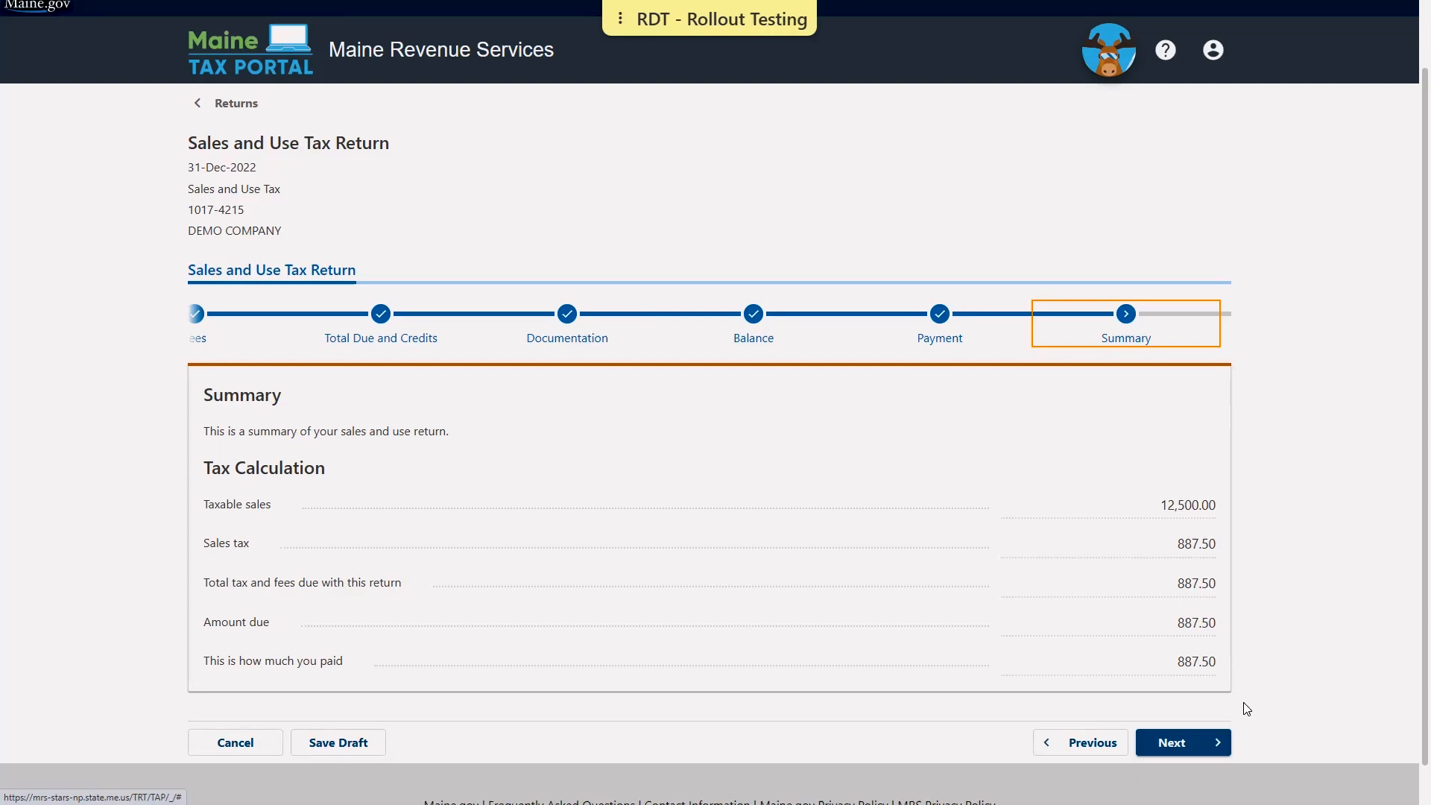
pyautogui.click(1214, 741)
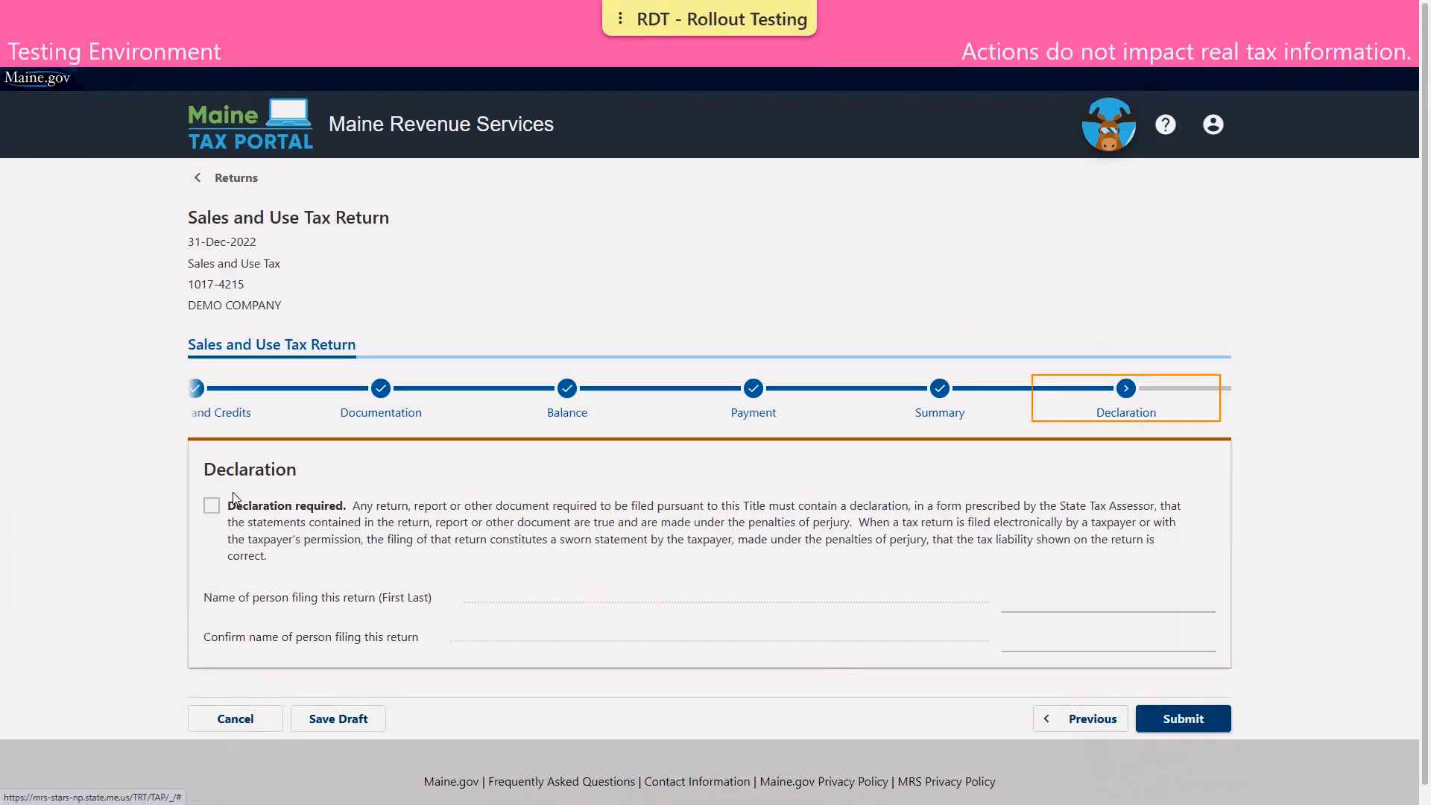
pyautogui.click(211, 506)
pyautogui.press('space')
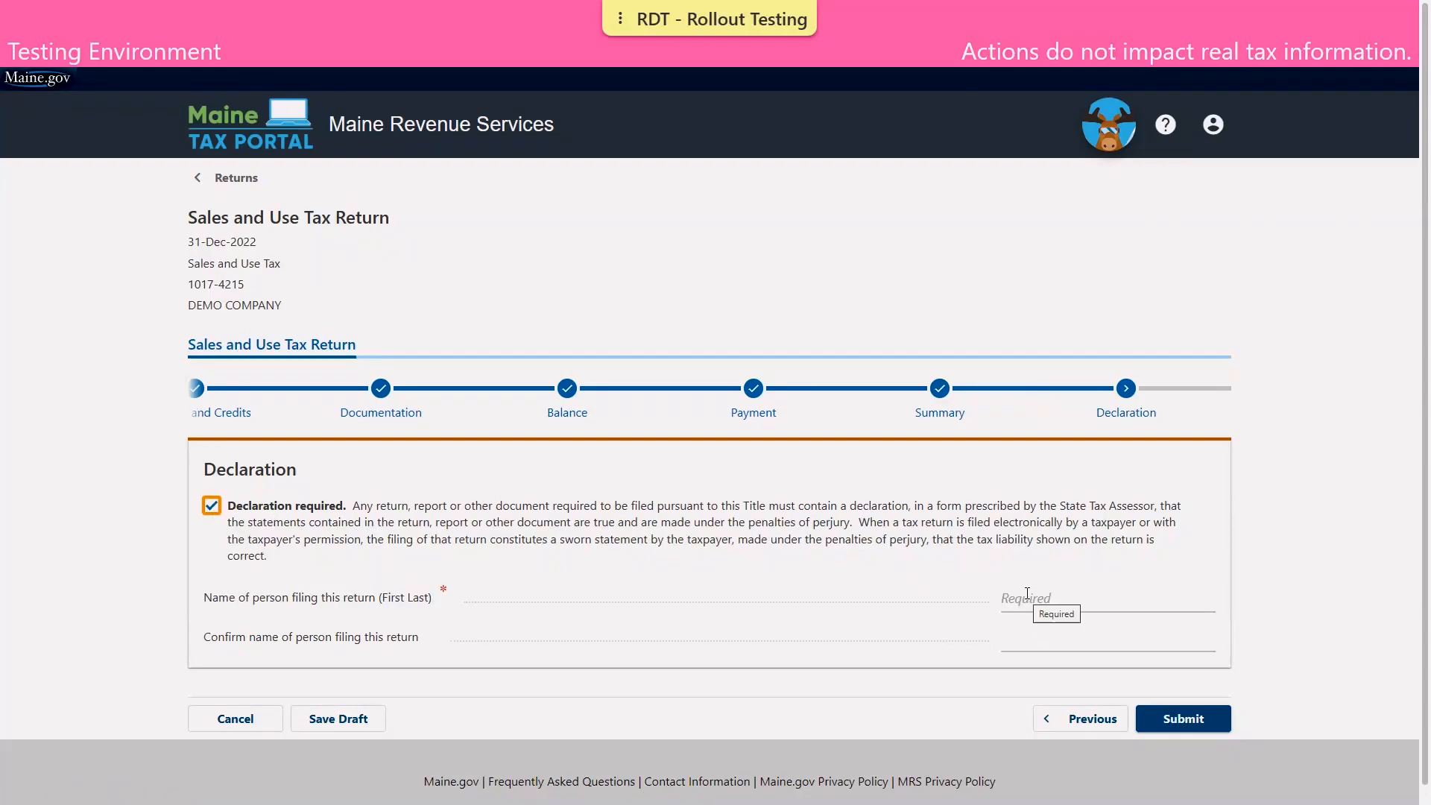
# Step: Enter and confirm the full name of the person filing the return, and submit the return
pyautogui.click(1027, 594)
pyautogui.write('JOHN')
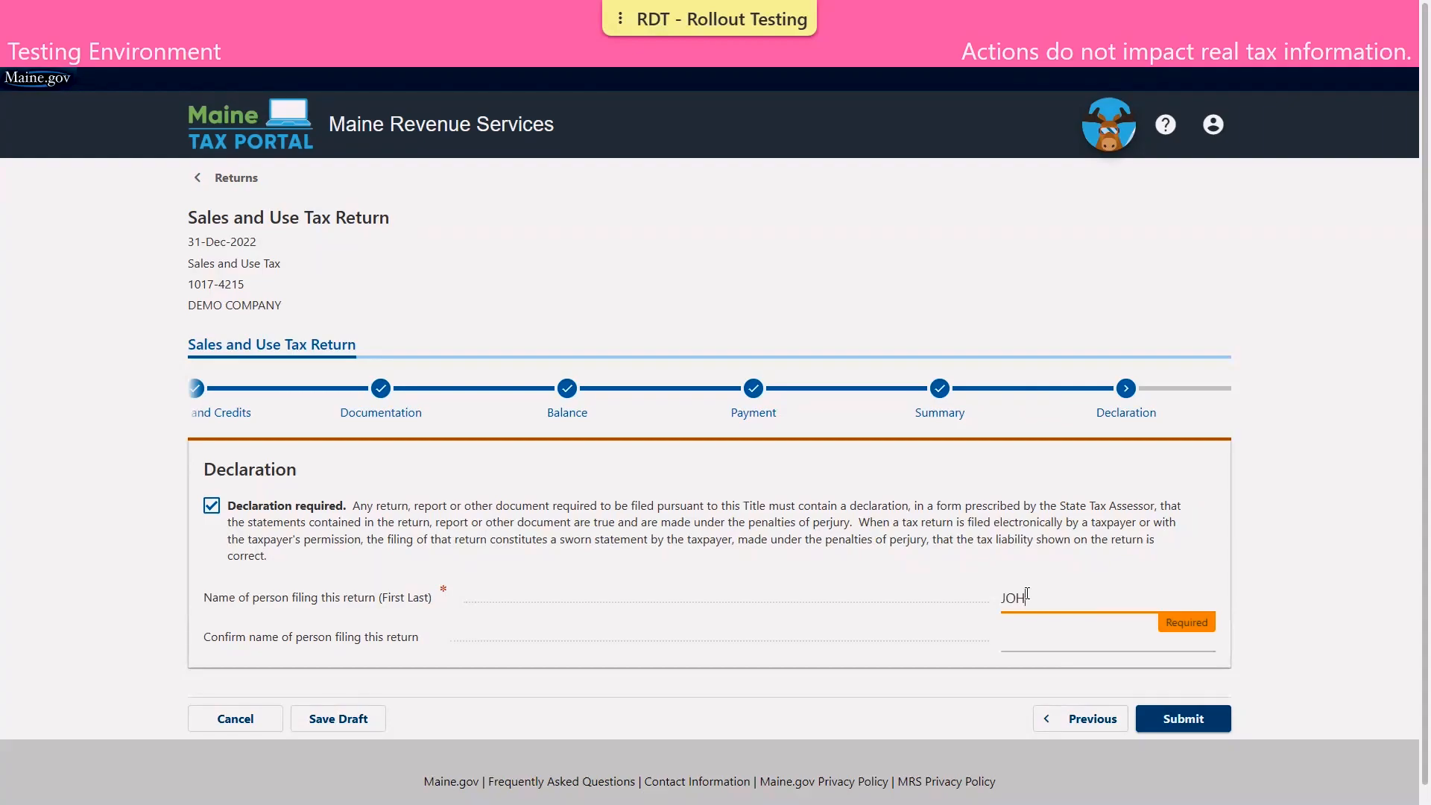
pyautogui.write(' TAXPAYER')
pyautogui.press('Tab')
pyautogui.write('JOHN TAXPAYER')
pyautogui.press('Tab')
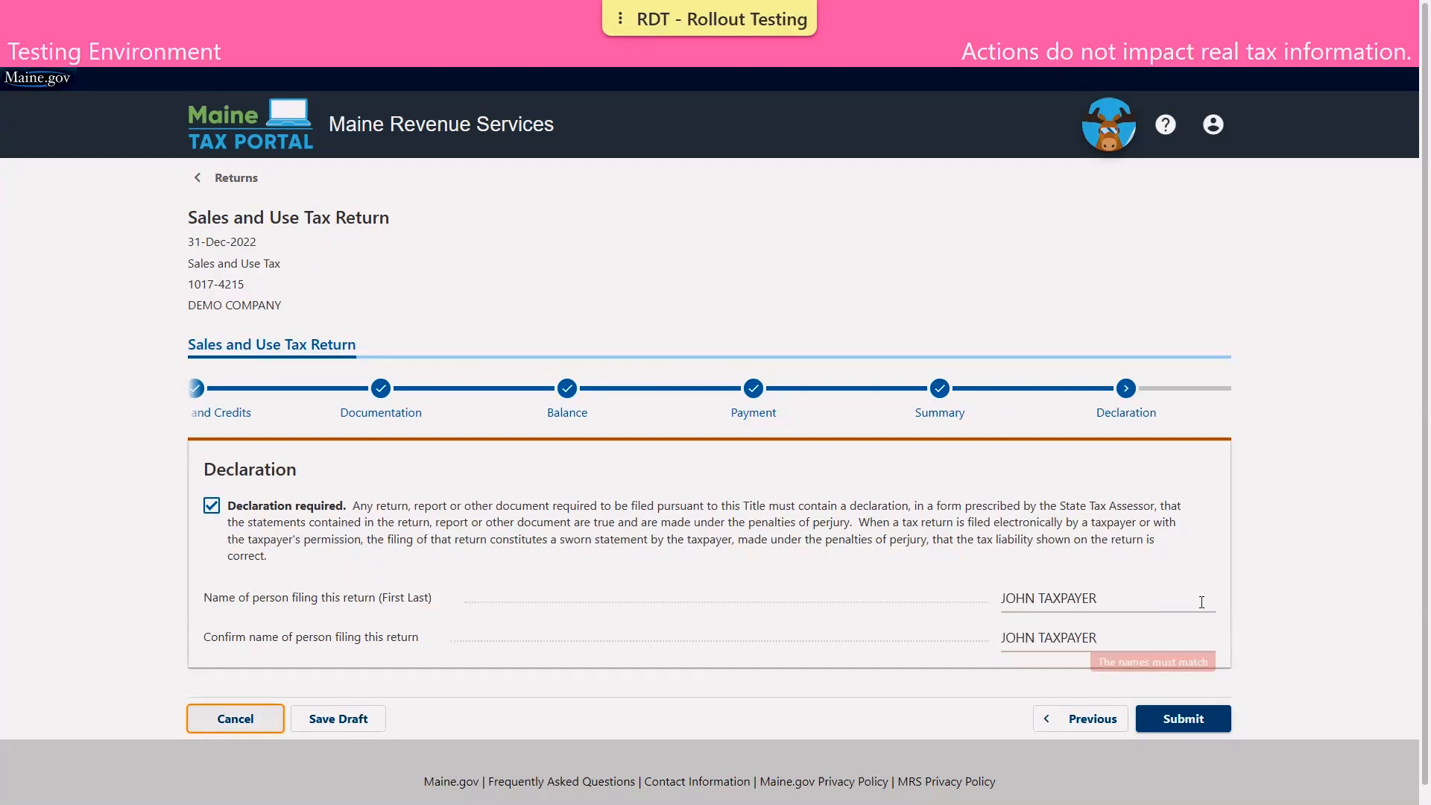
pyautogui.click(1292, 657)
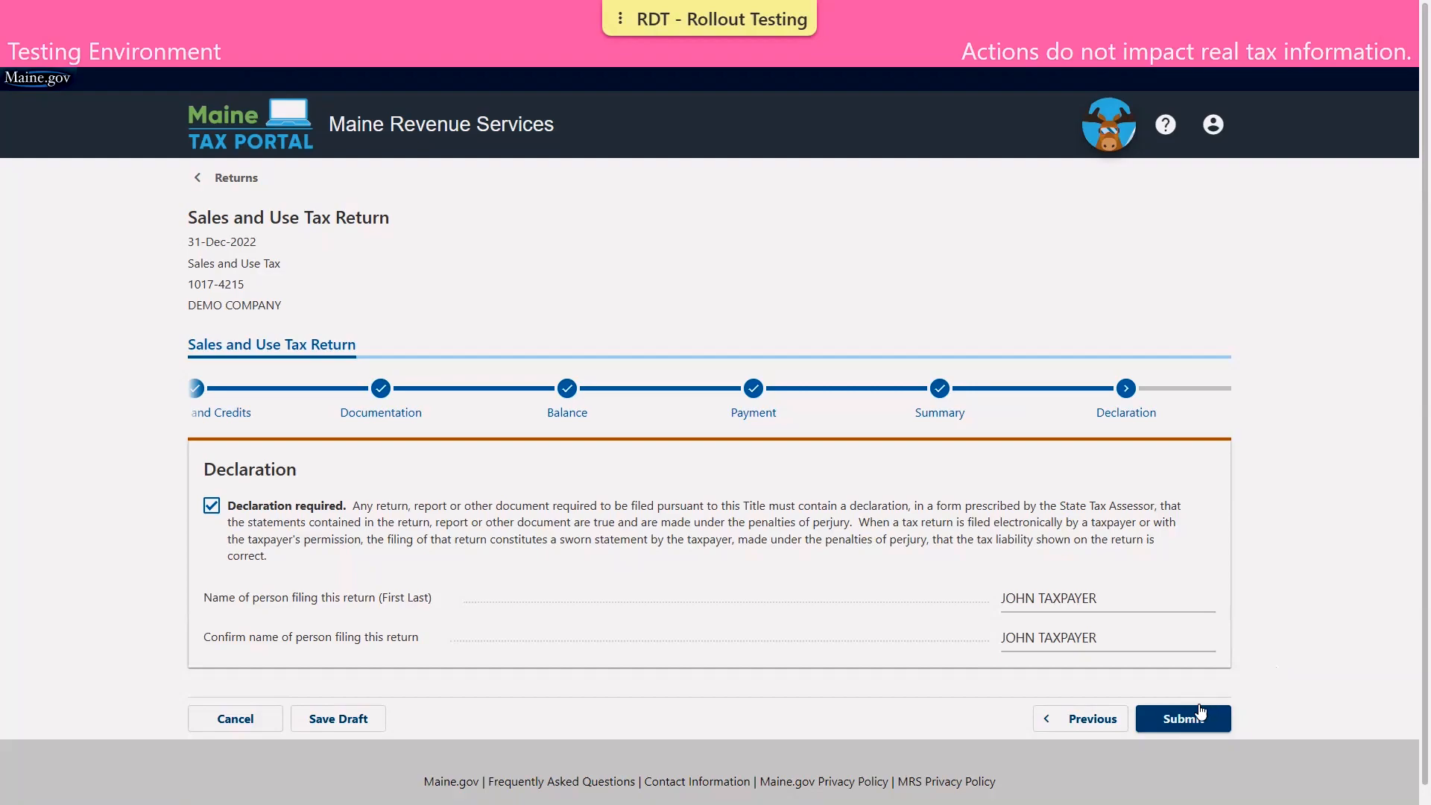
pyautogui.click(1193, 720)
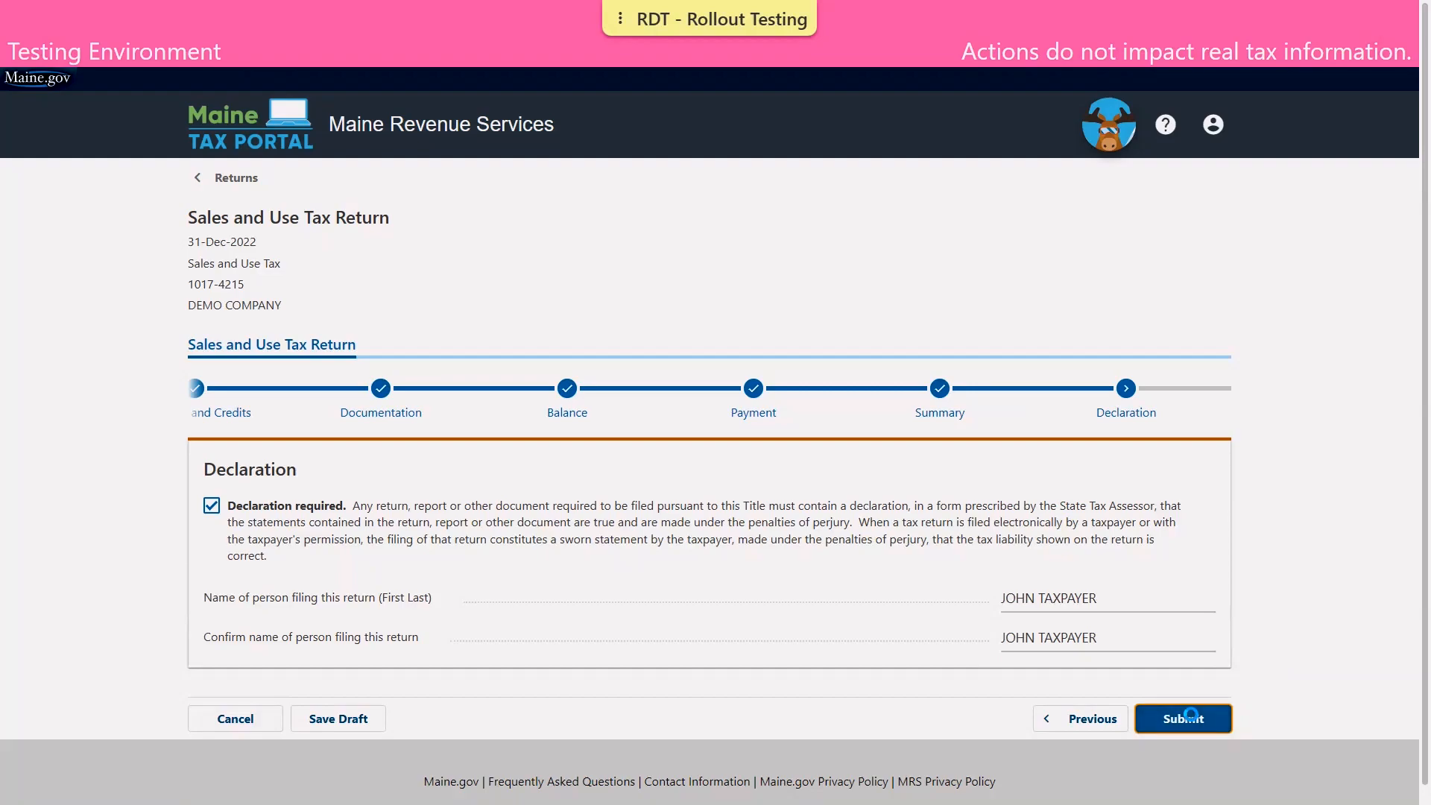